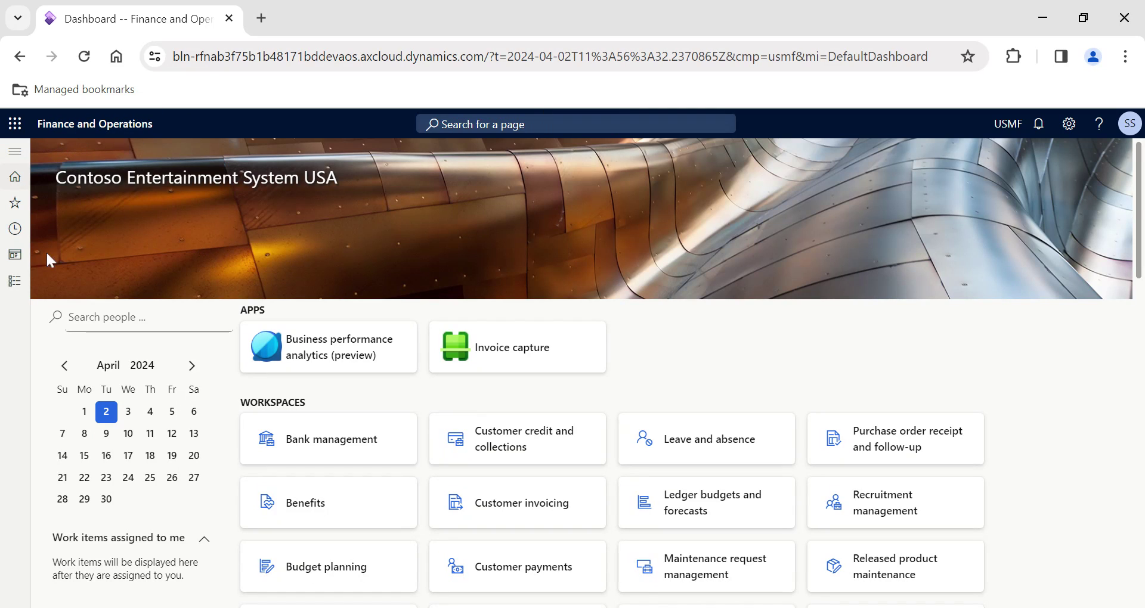
Open the Modules pane and scroll down the module list toward Product information management
left_click(14, 287)
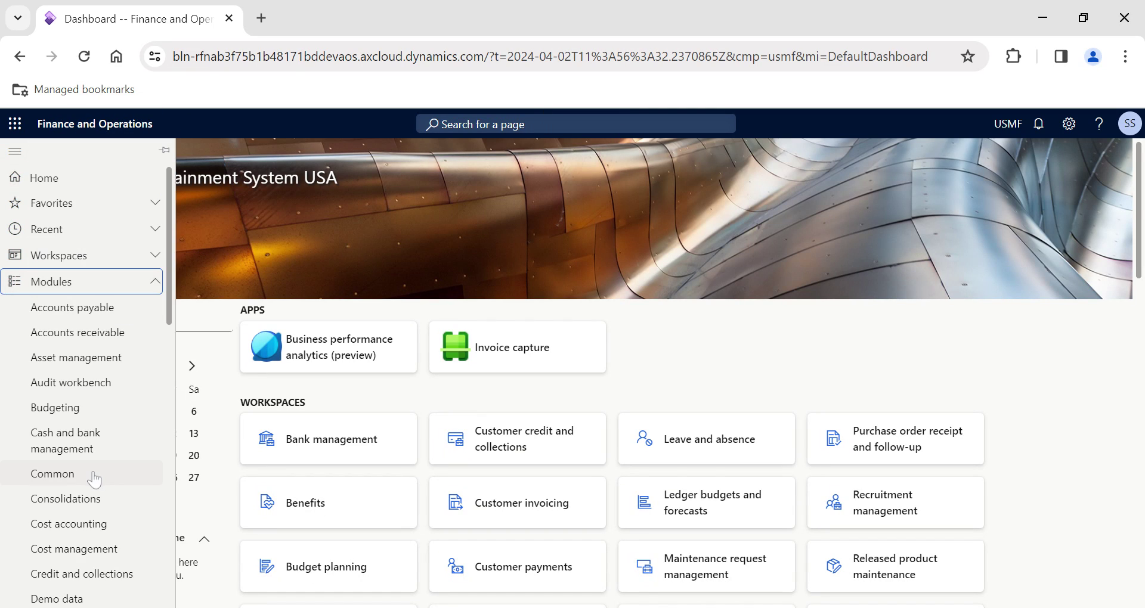
scroll(95, 475, "down", 4)
scroll(94, 477, "down", 1)
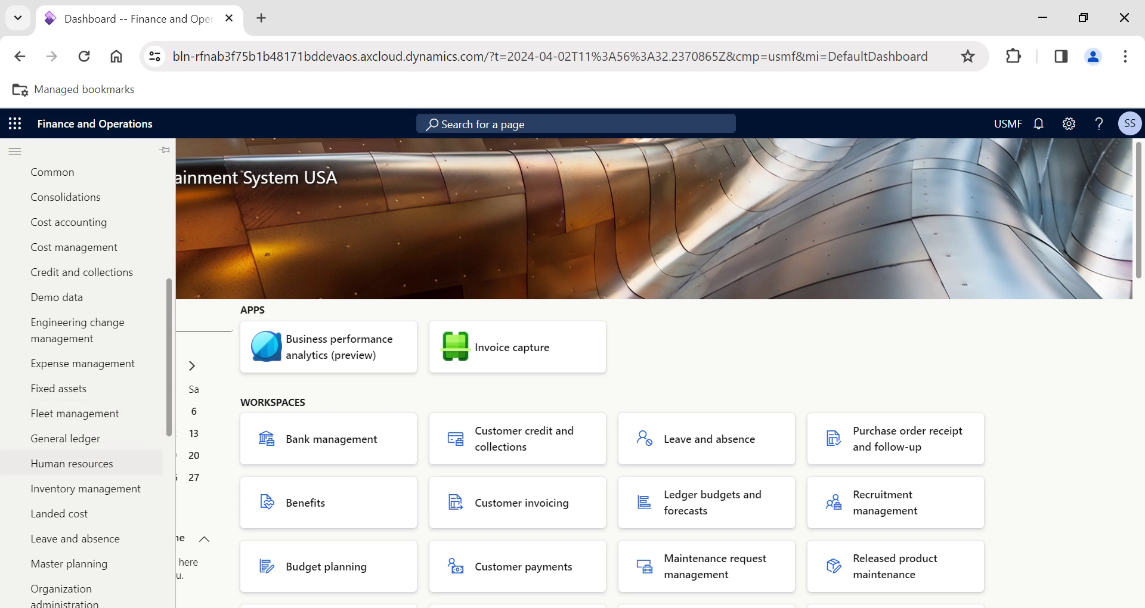
scroll(94, 465, "down", 2)
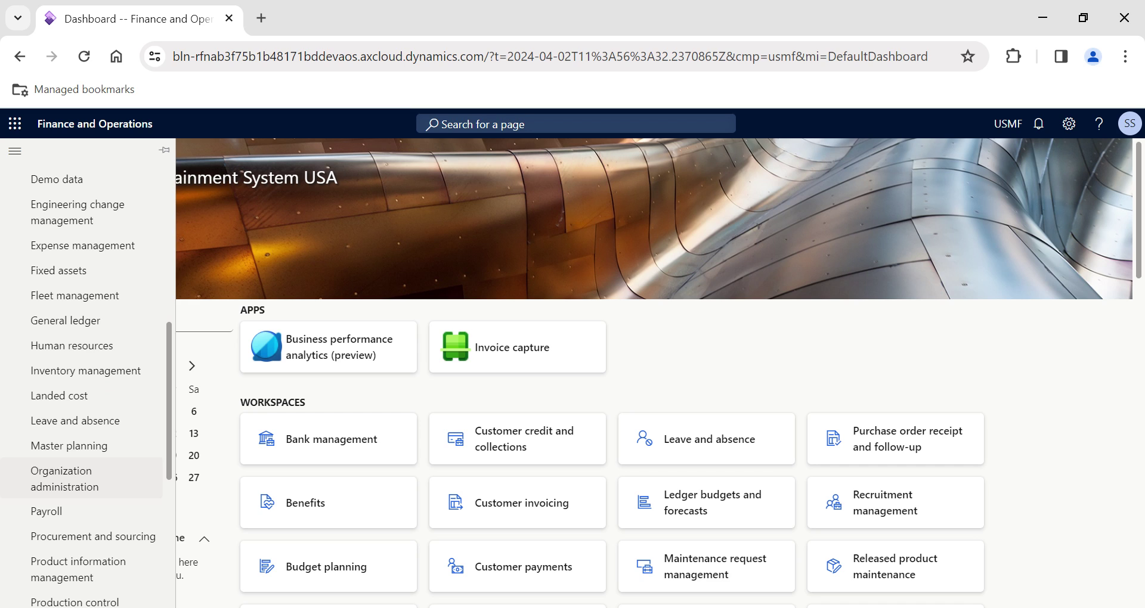
scroll(94, 484, "down", 2)
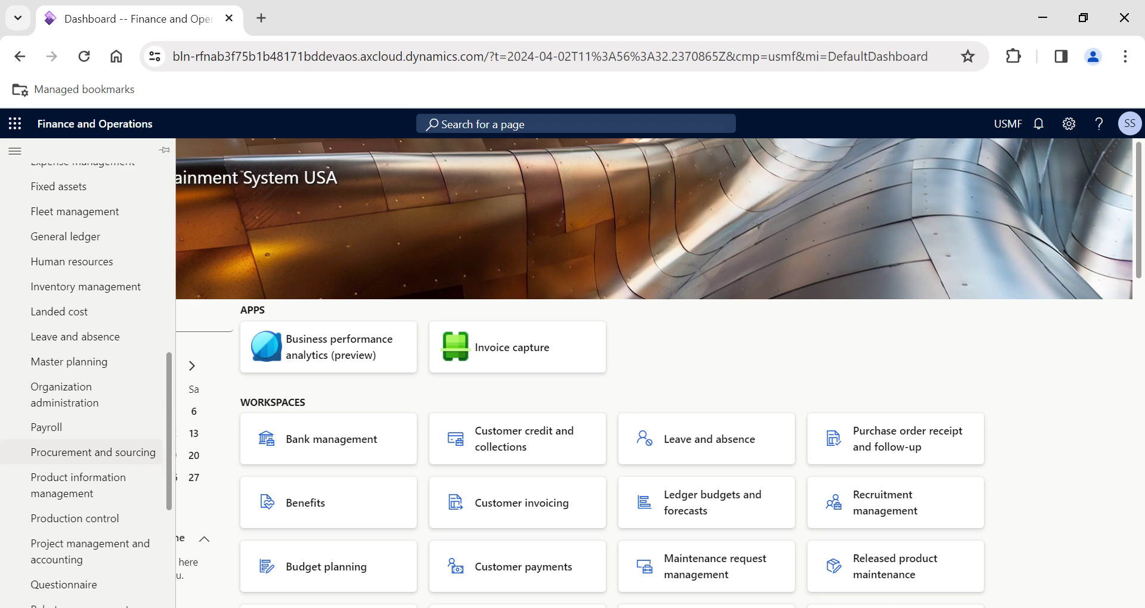
Open Product information management's Released products list and scroll down to item D0001
left_click(94, 486)
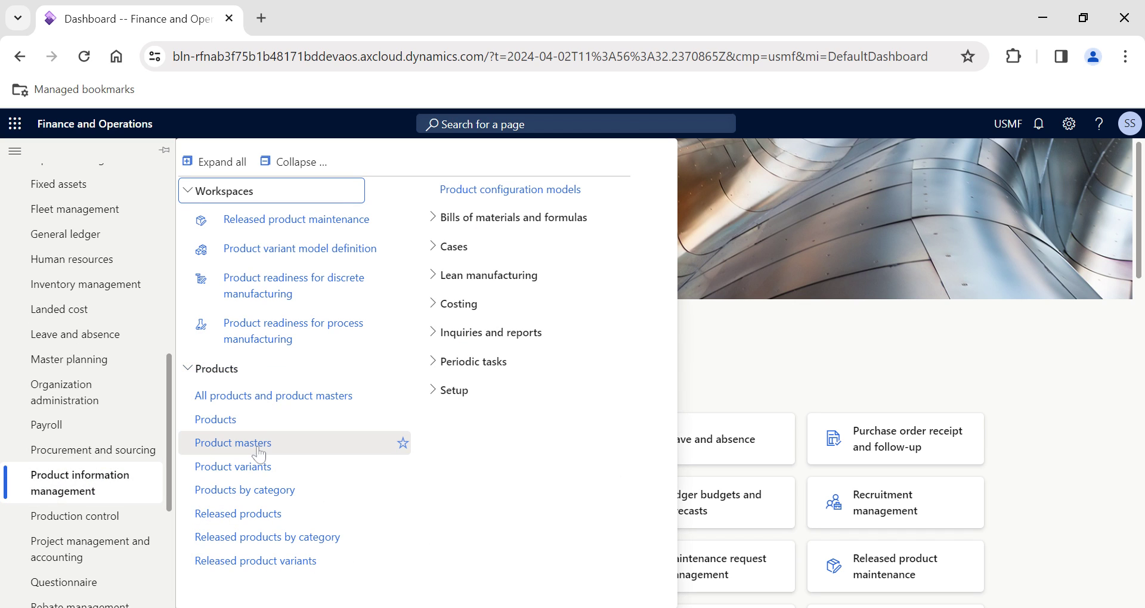
left_click(236, 522)
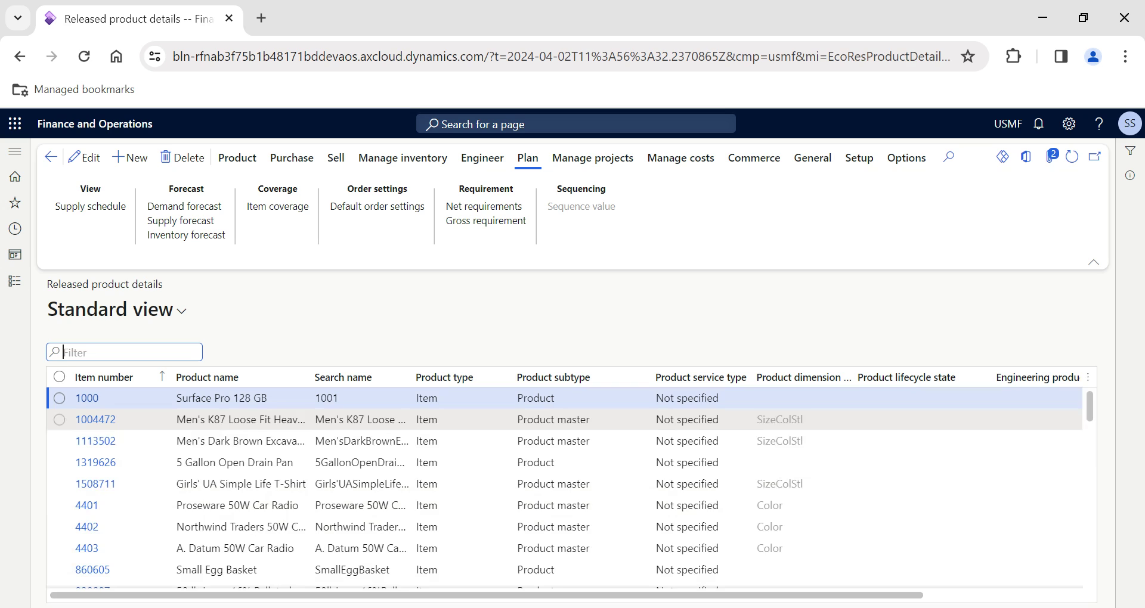
scroll(131, 506, "down", 1)
scroll(130, 504, "down", 4)
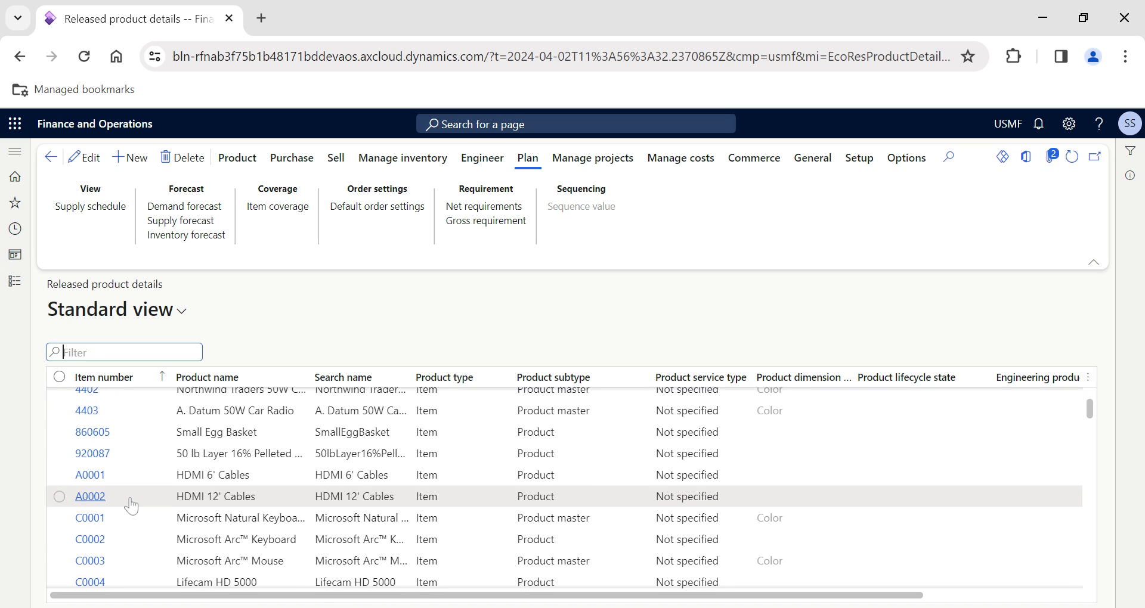
scroll(130, 504, "down", 3)
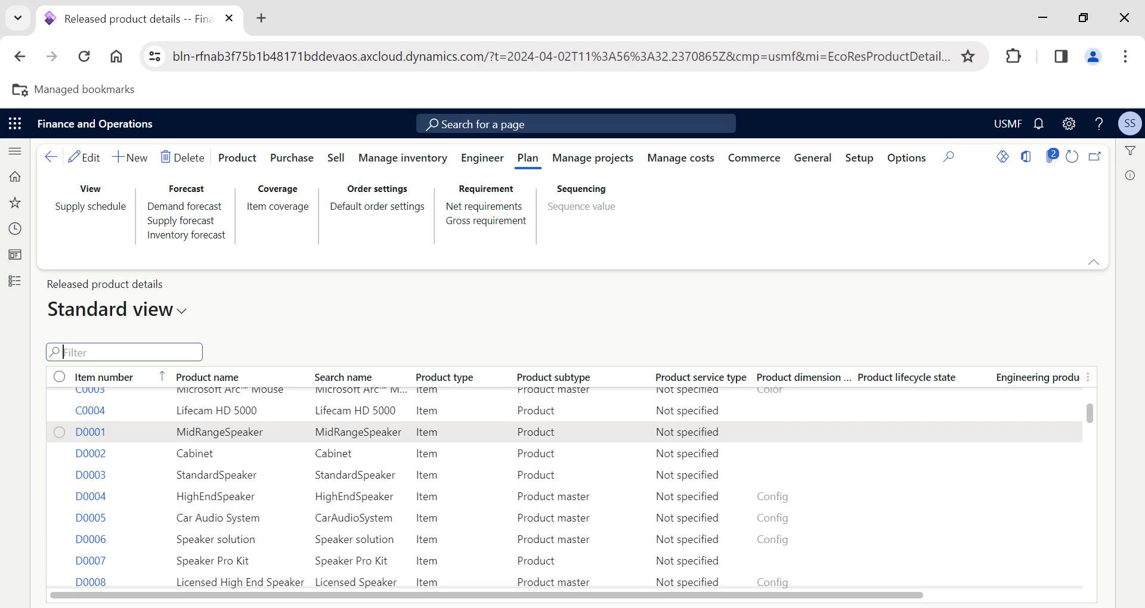
Open item D0001 MidRangeSpeaker's product details and put the record in edit mode
left_click(123, 436)
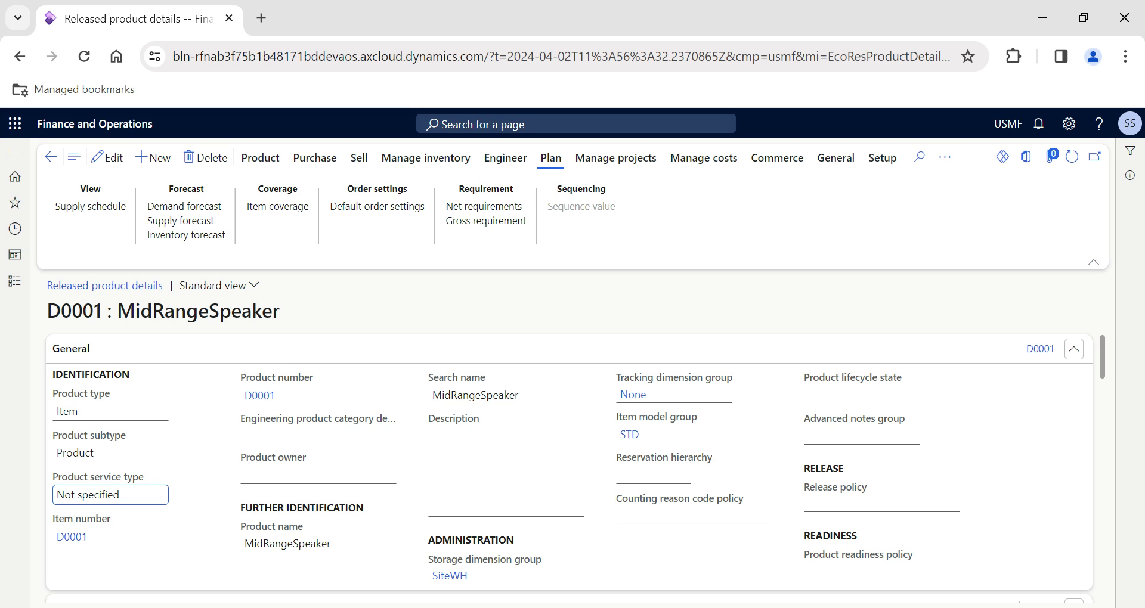
left_click(164, 420)
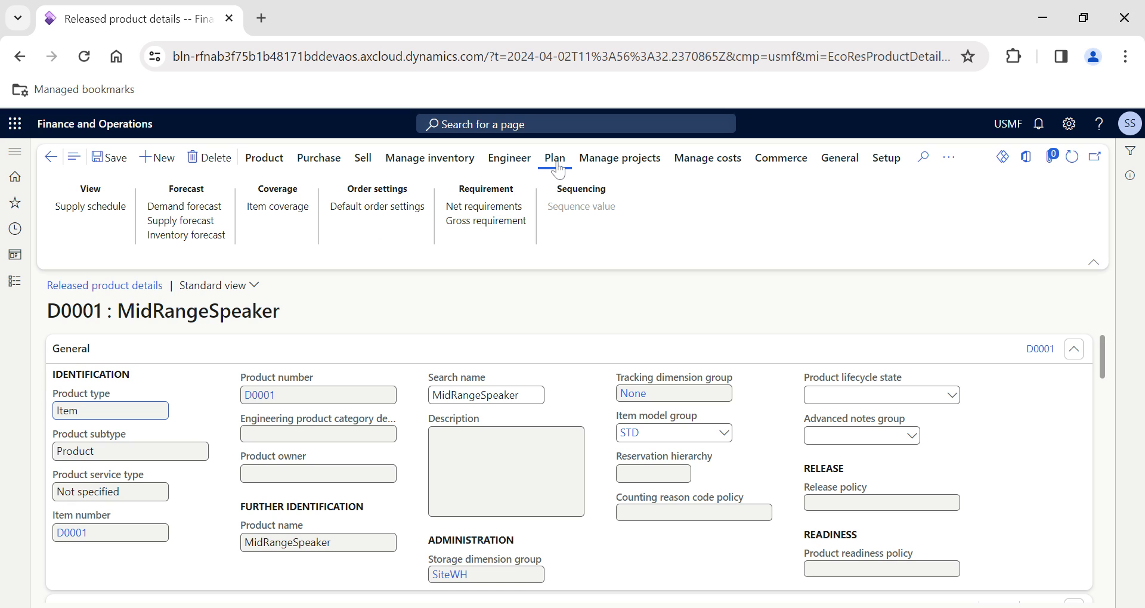
Open D0001's Default order settings with Inventory and Sales order collapsed and Purchase order expanded
left_click(376, 209)
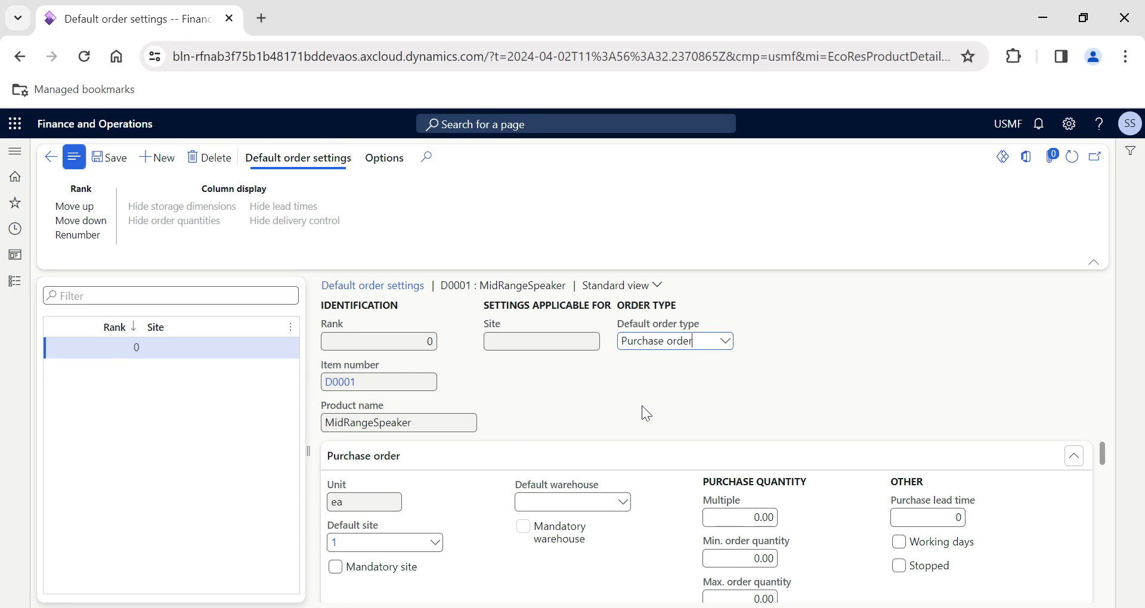
left_click(493, 457)
left_click(404, 498)
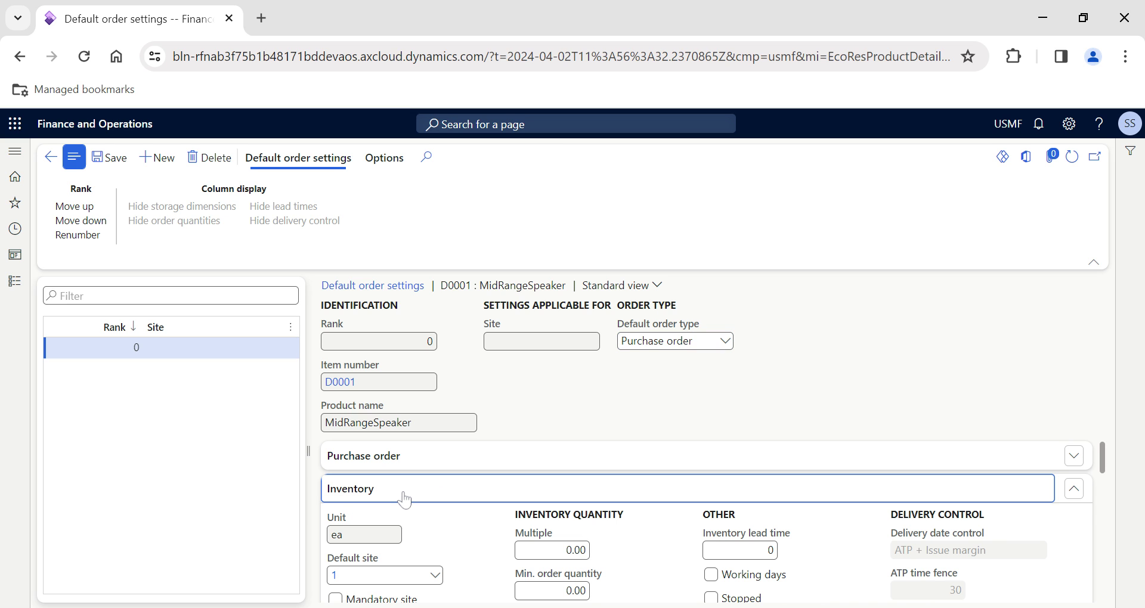
left_click(435, 529)
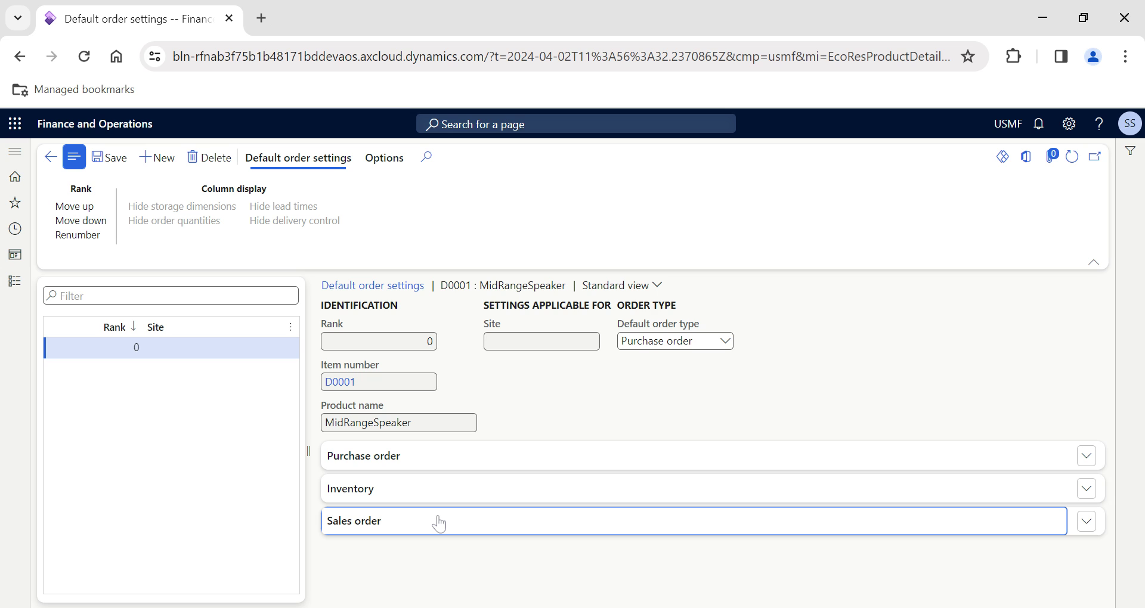
left_click(438, 524)
scroll(485, 567, "down", 2)
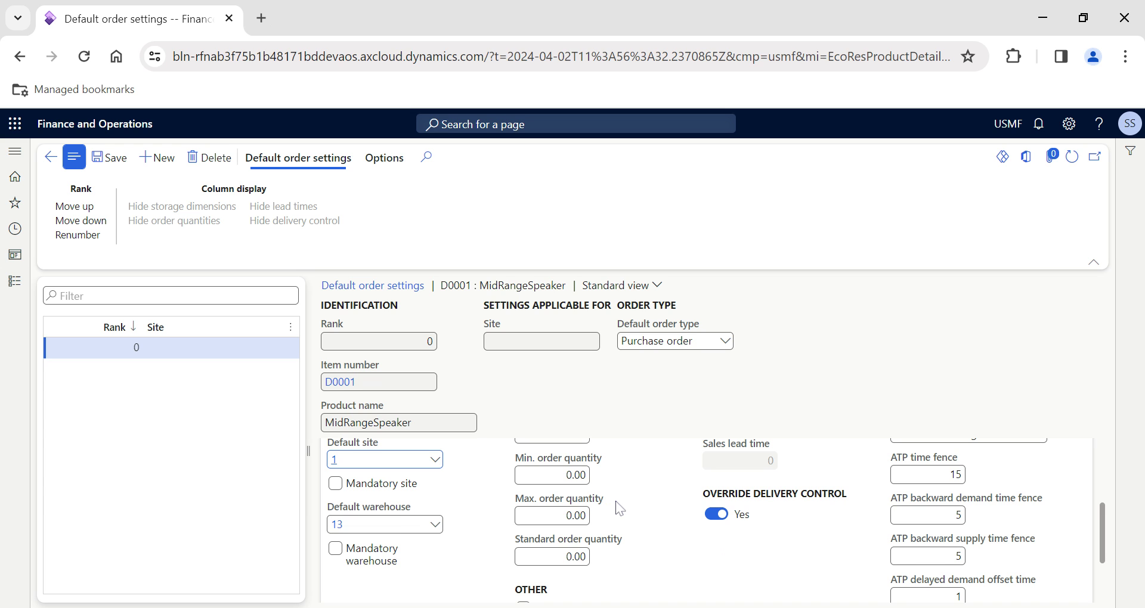
scroll(620, 508, "up", 1)
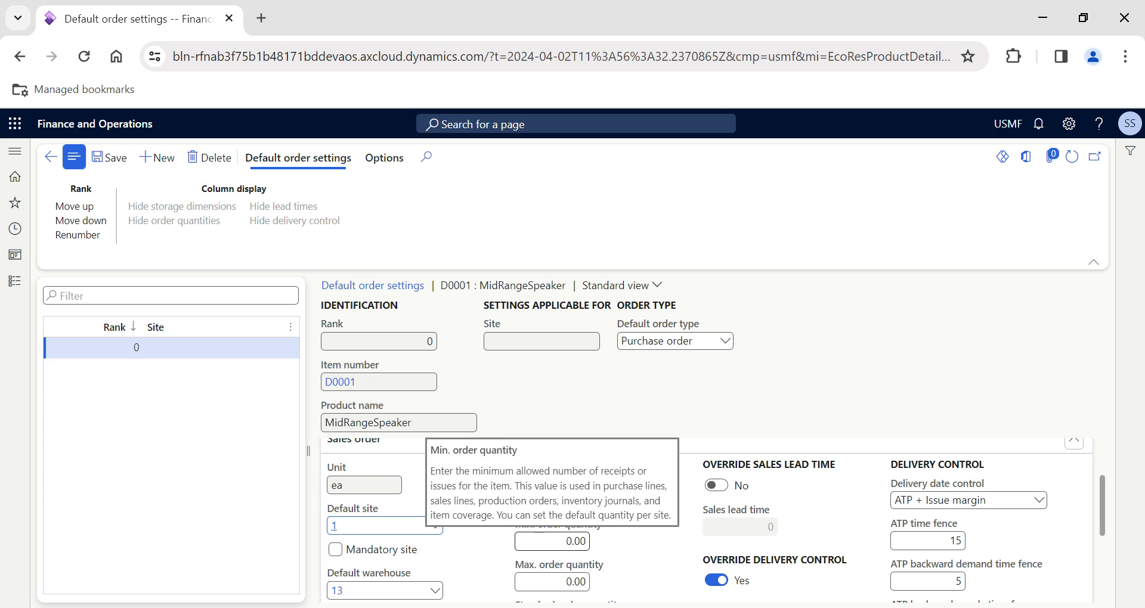
scroll(666, 522, "up", 1)
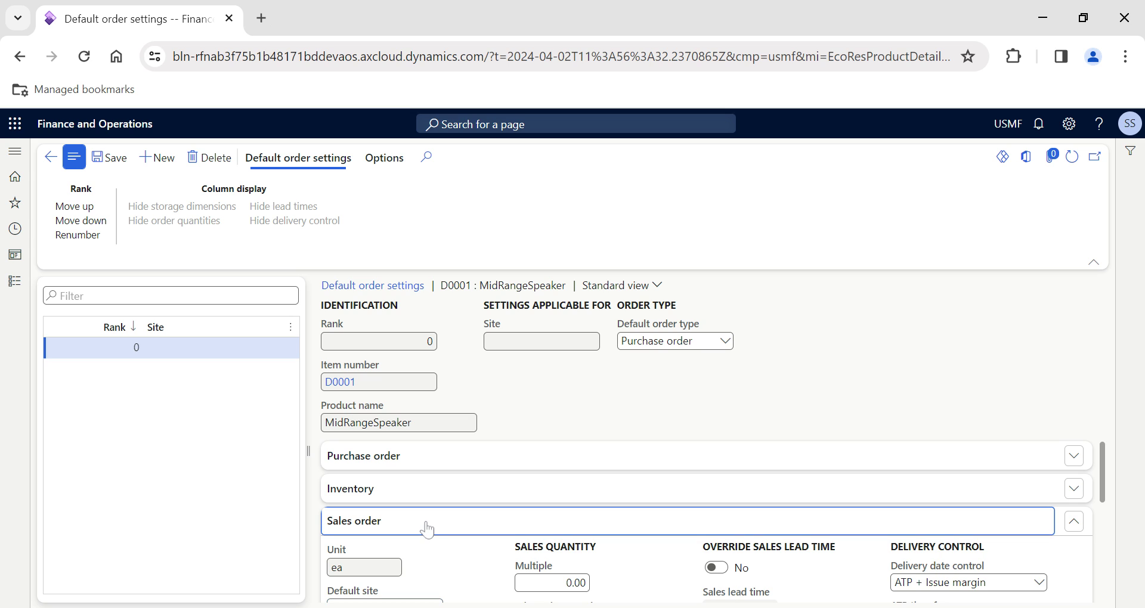
left_click(427, 524)
left_click(429, 460)
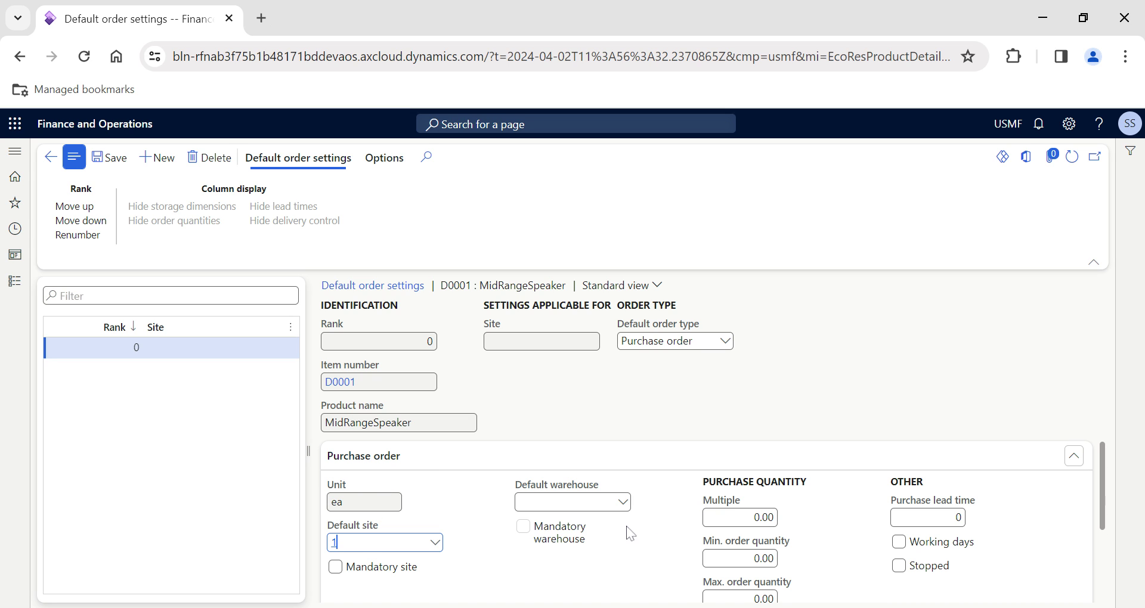
scroll(626, 535, "down", 1)
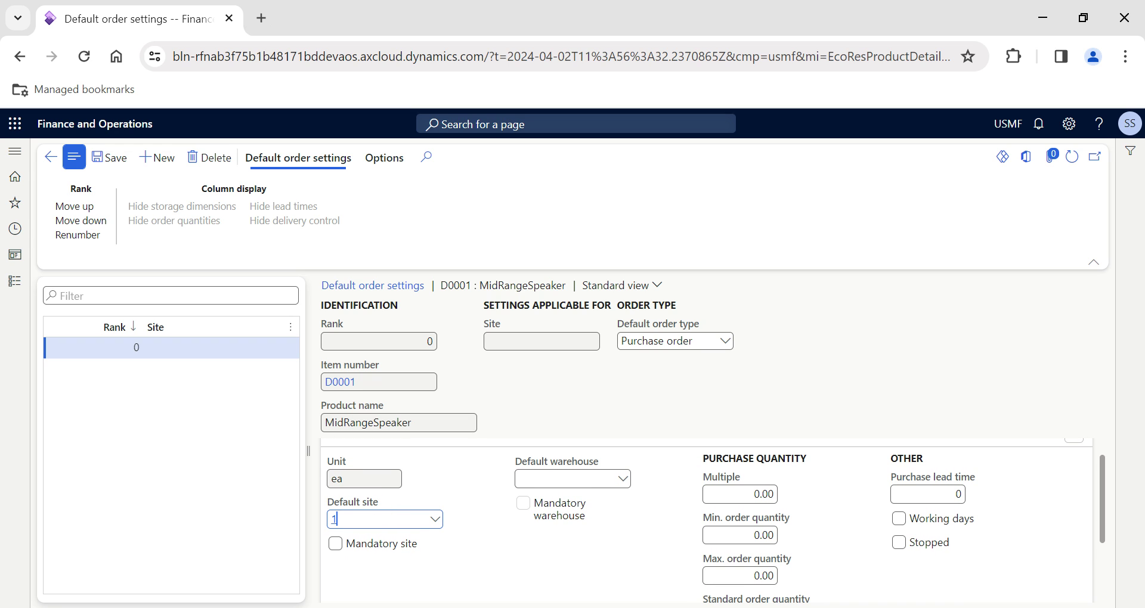
Choose warehouse 11 as D0001's purchase order default warehouse
left_click(547, 481)
left_click(623, 479)
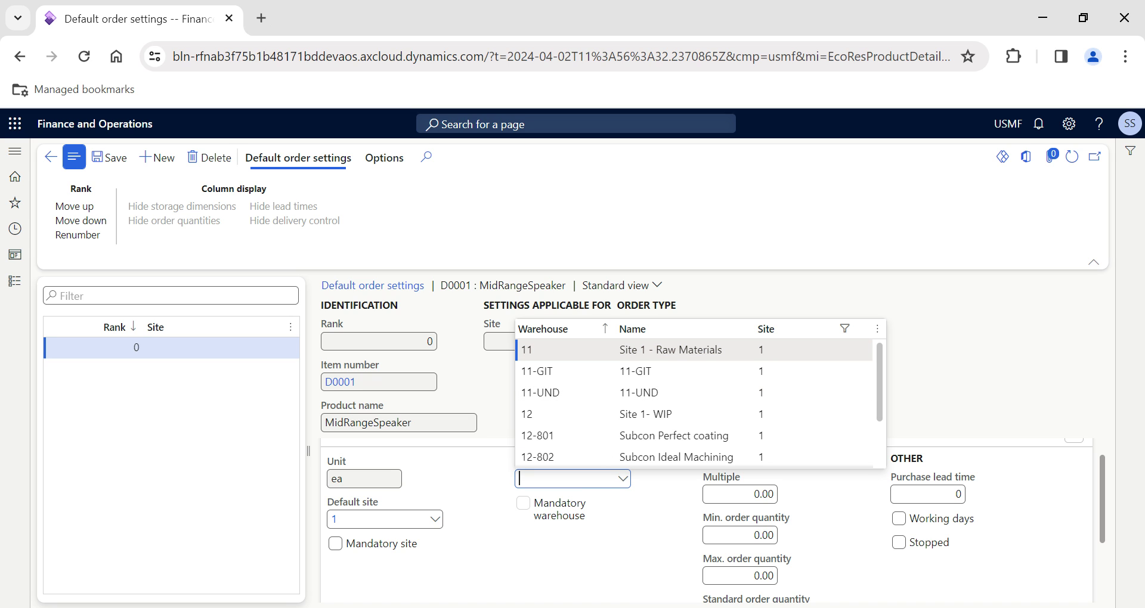
left_click(536, 350)
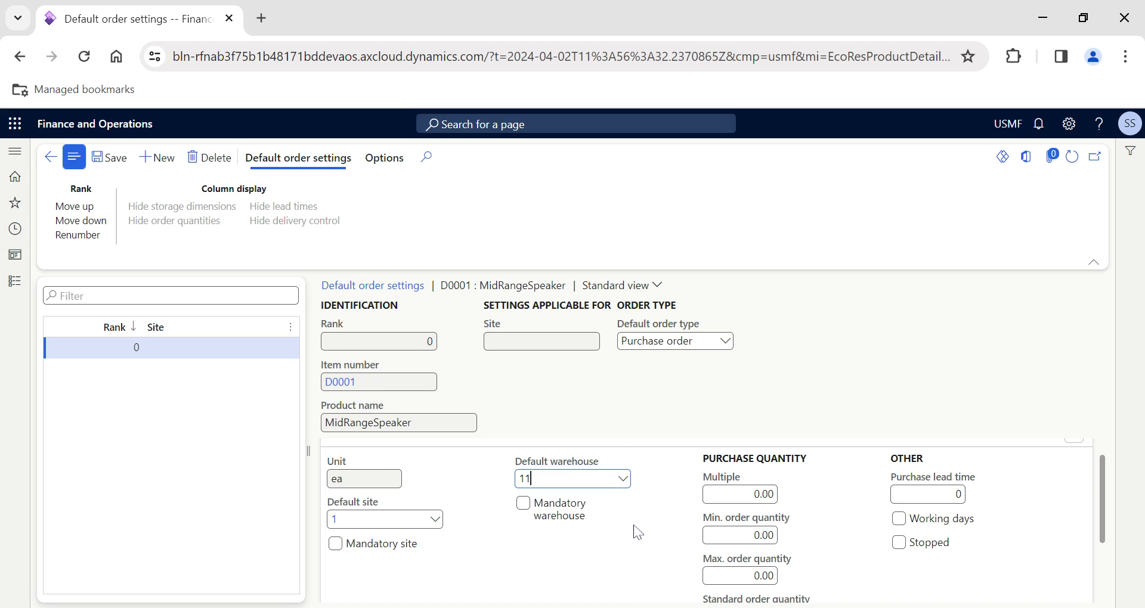
scroll(636, 530, "up", 1)
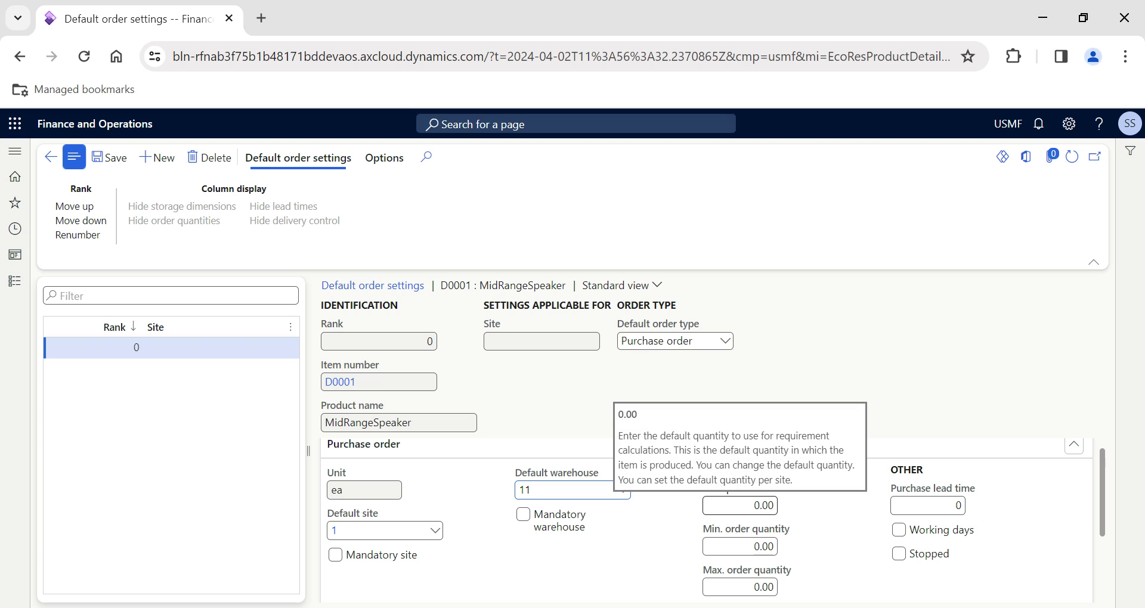
left_click(753, 505)
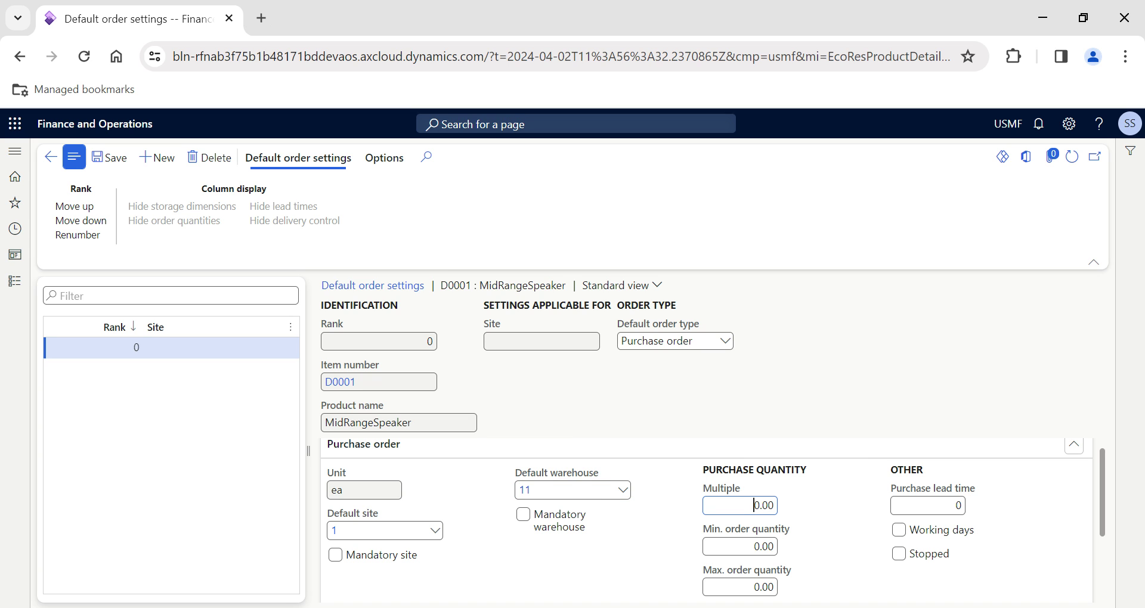
Enter purchase Multiple 10 and Min. order quantity 100 for D0001
key("Tab")
type("10")
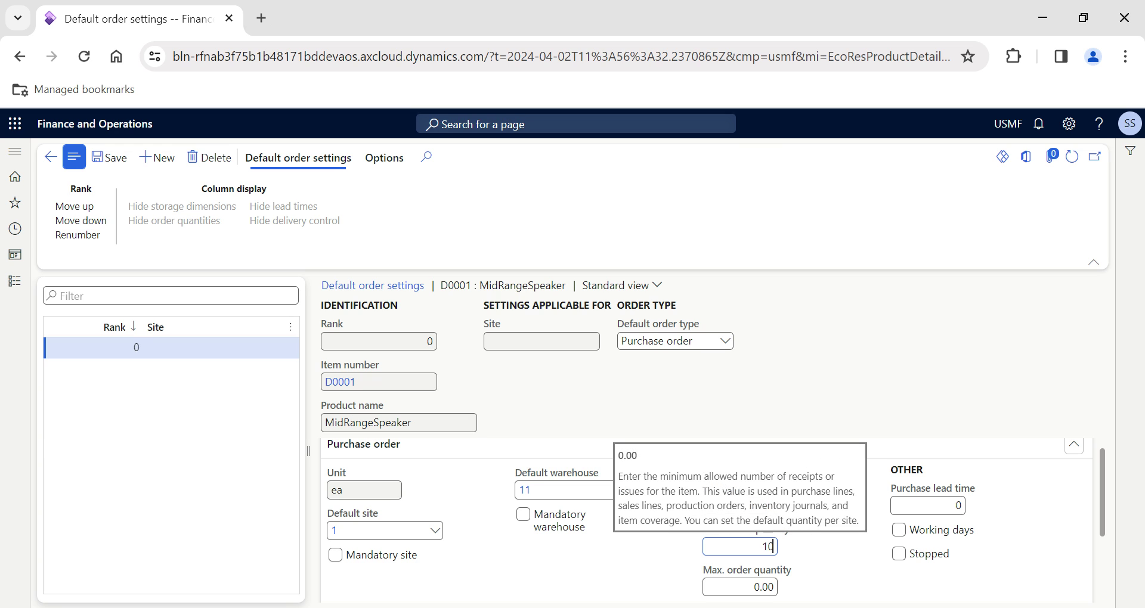
type("0")
key("Tab")
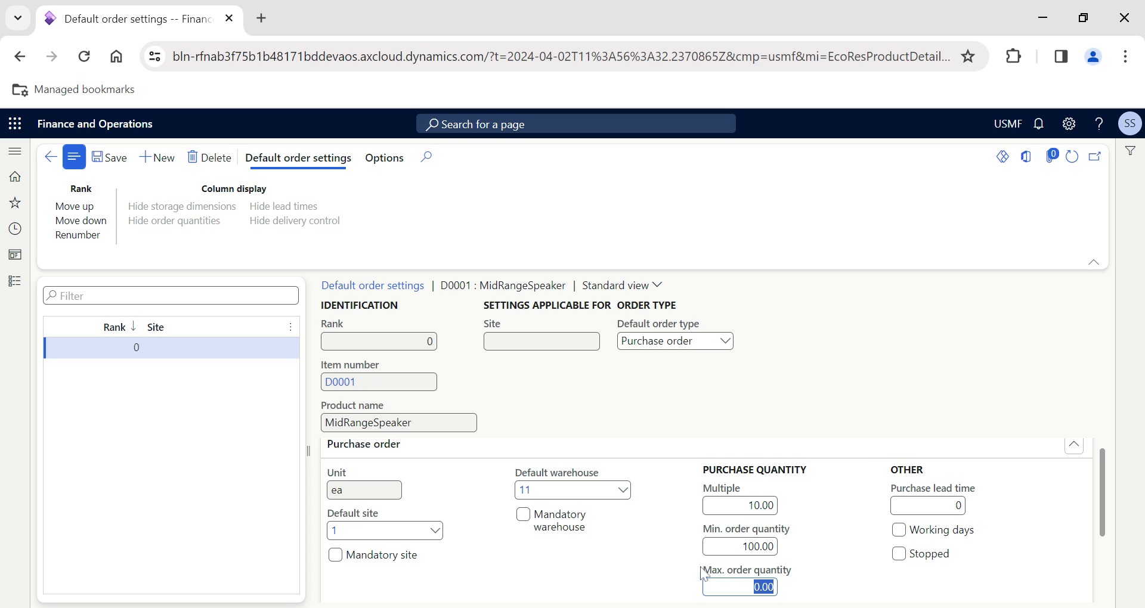
scroll(702, 574, "down", 1)
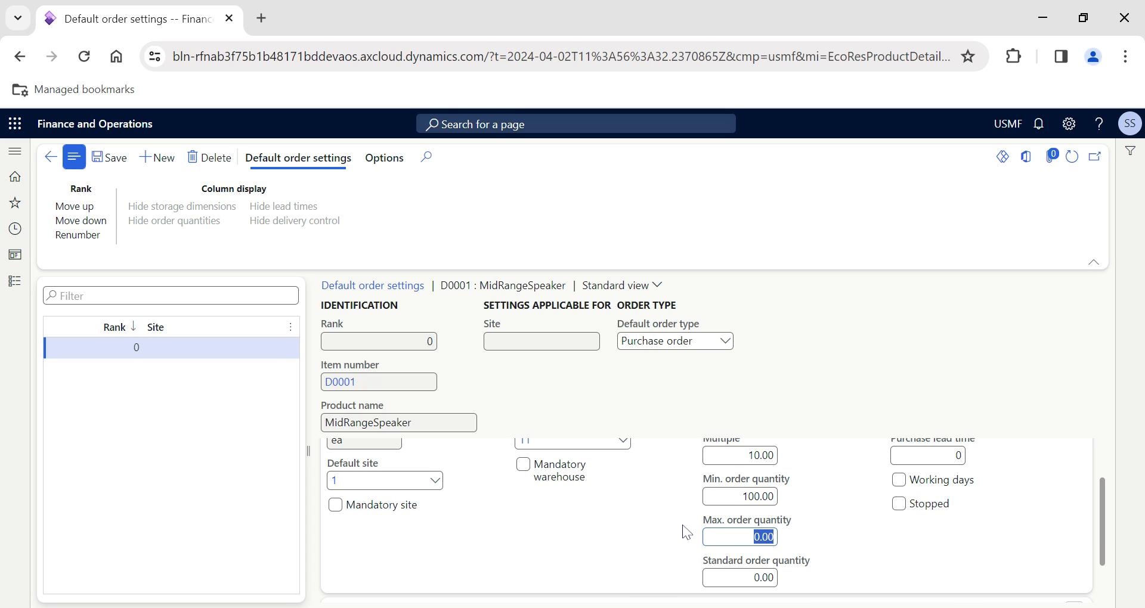
scroll(686, 532, "up", 1)
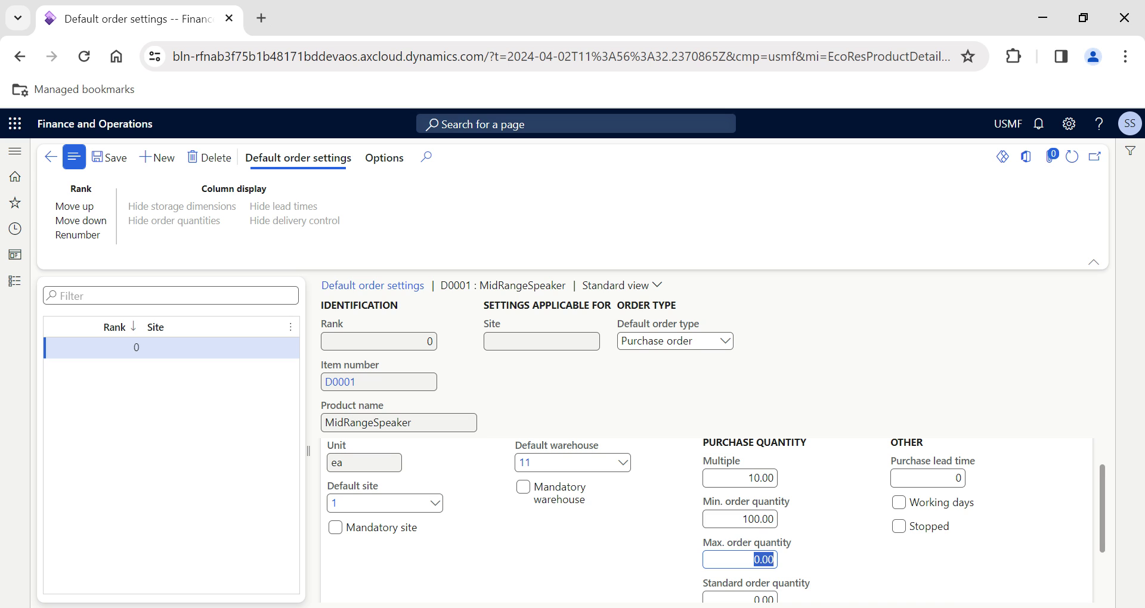
Set purchase Max. order quantity to 1,000 and Standard order quantity to 130
left_click(751, 559)
type("100")
key("Tab")
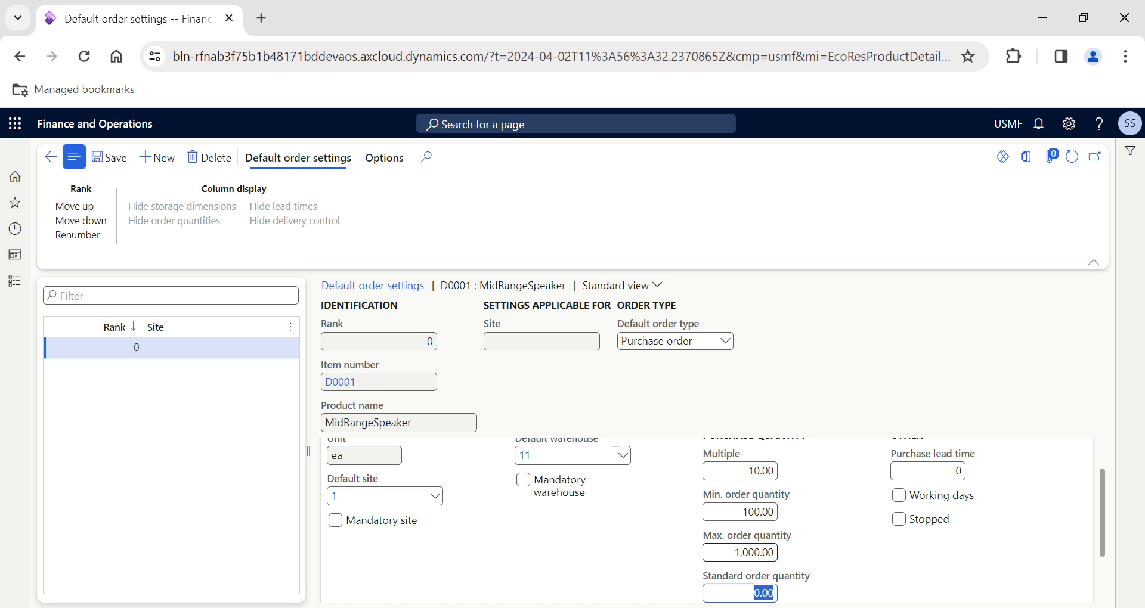
mouse_move(790, 587)
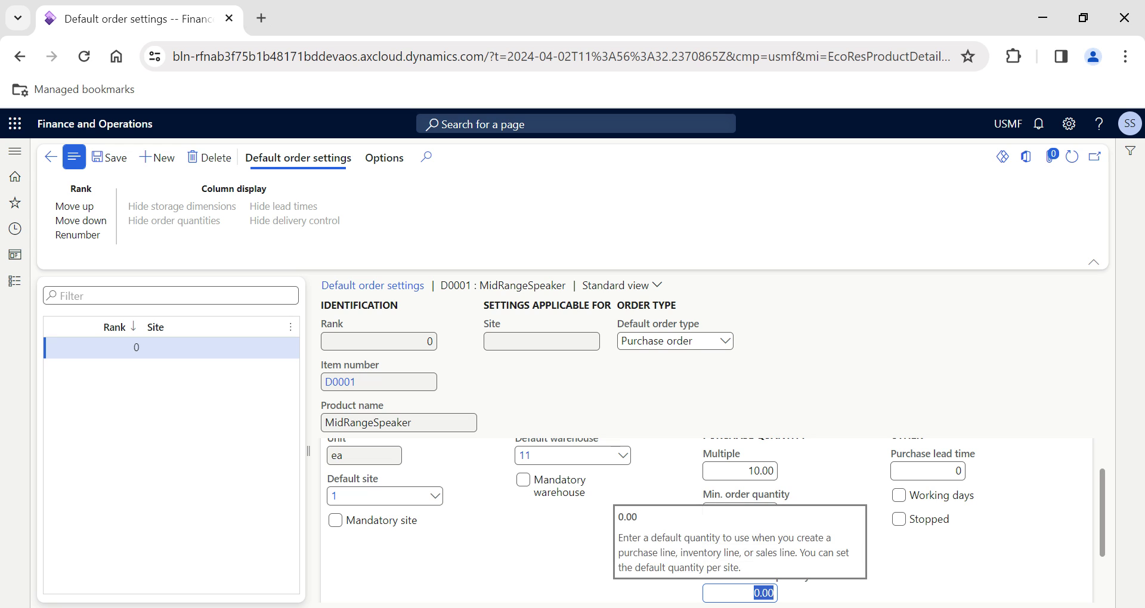
key("Home")
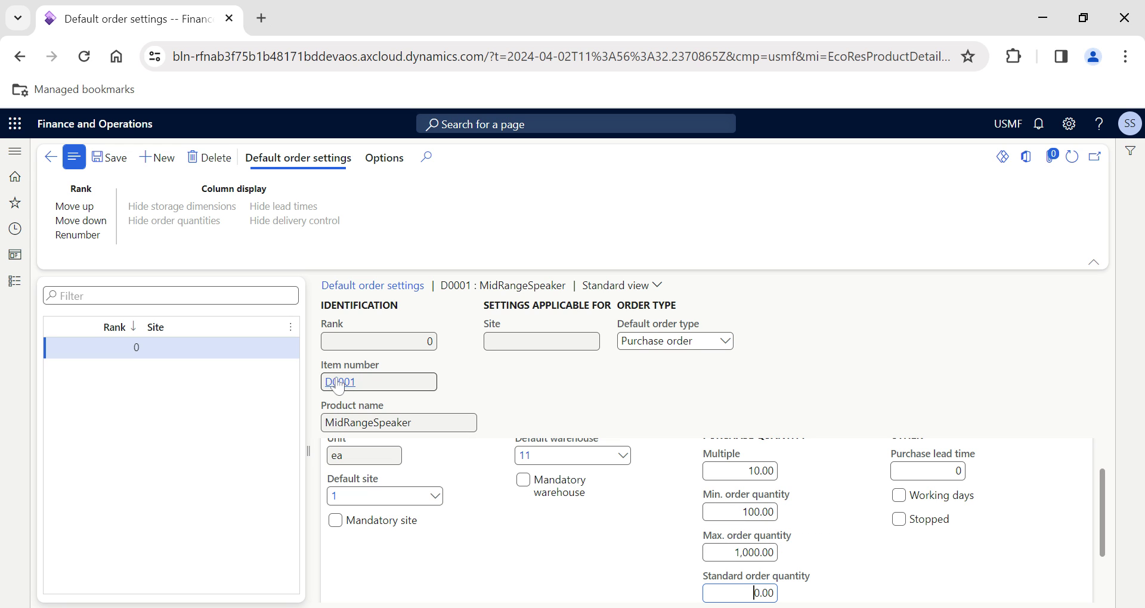
mouse_move(723, 587)
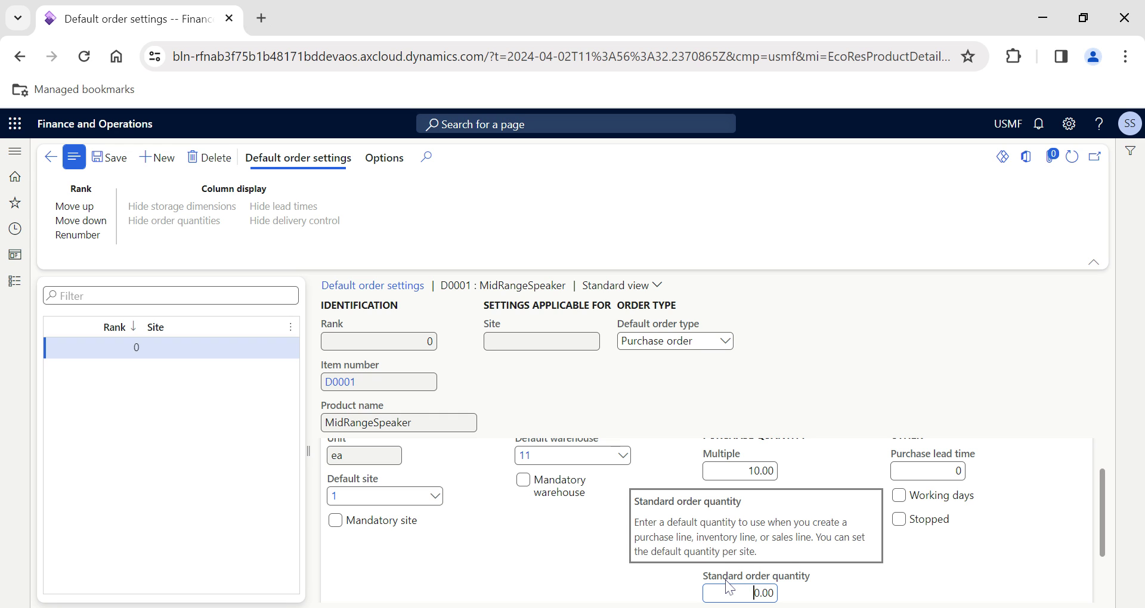
type("13")
key("Tab")
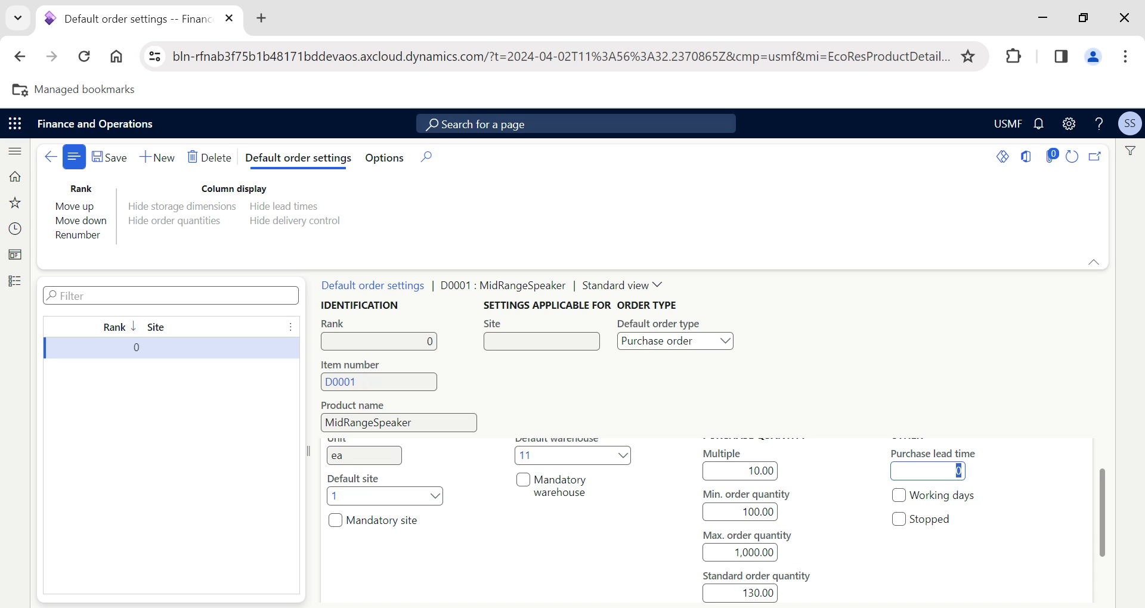
scroll(841, 547, "up", 1)
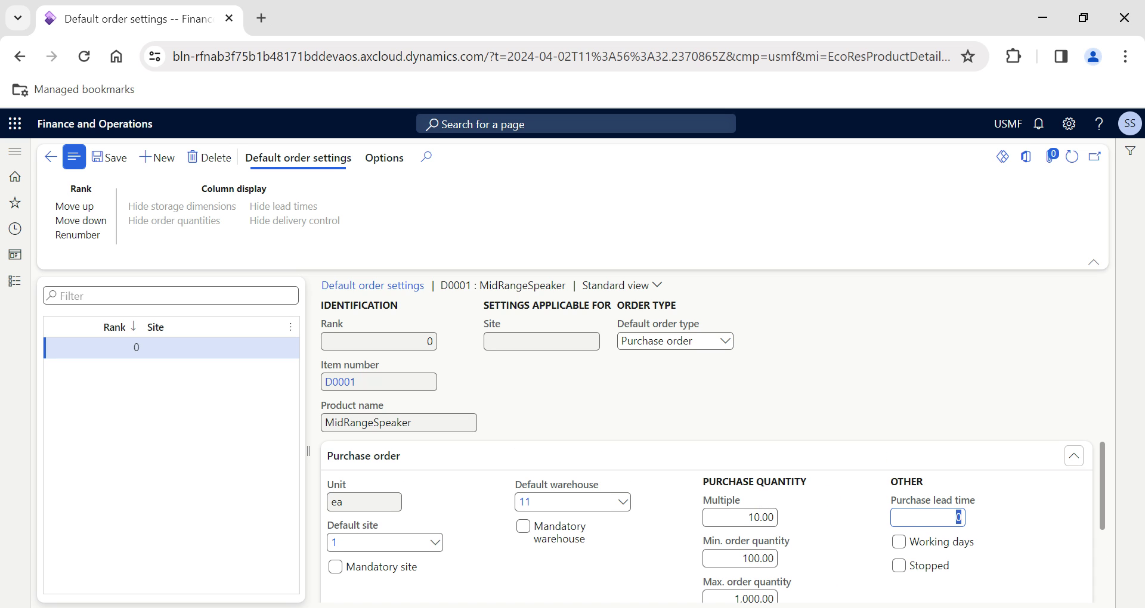
scroll(663, 533, "down", 1)
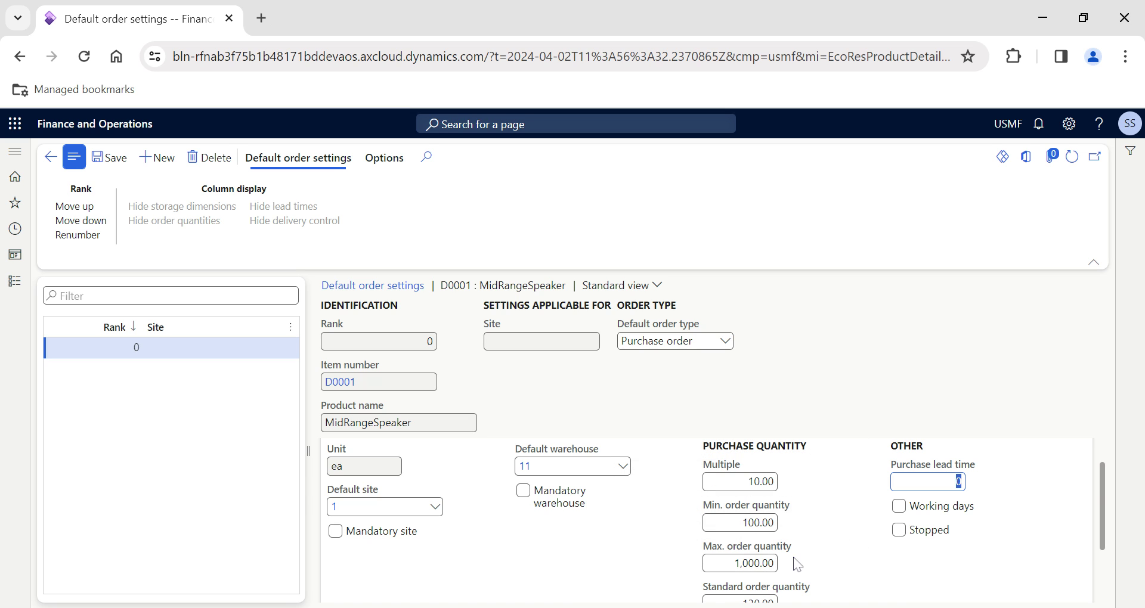
scroll(837, 553, "down", 2)
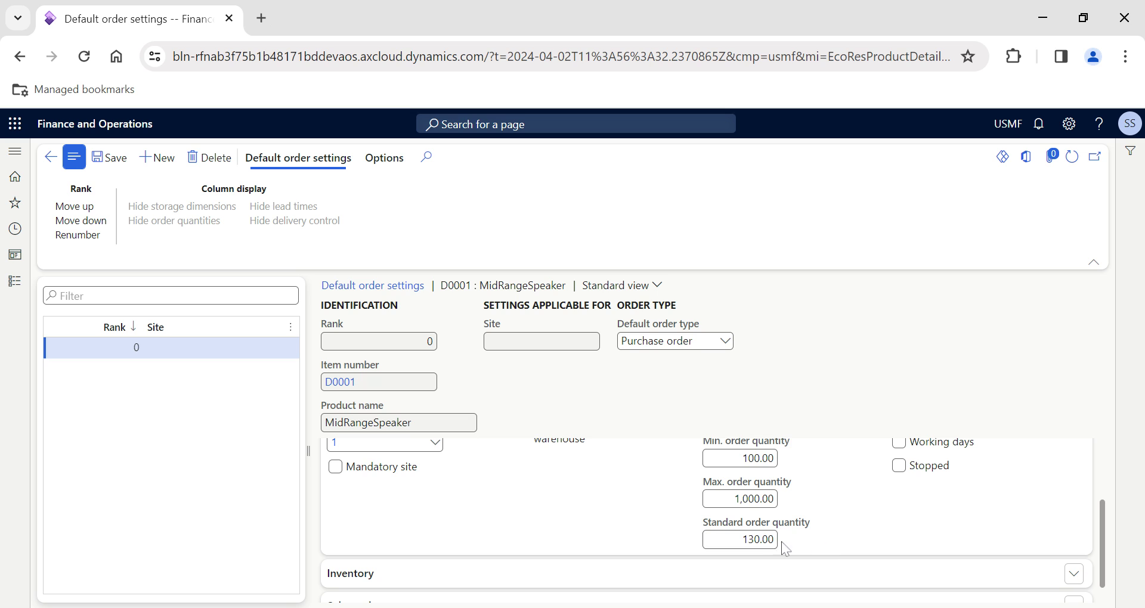
mouse_move(751, 540)
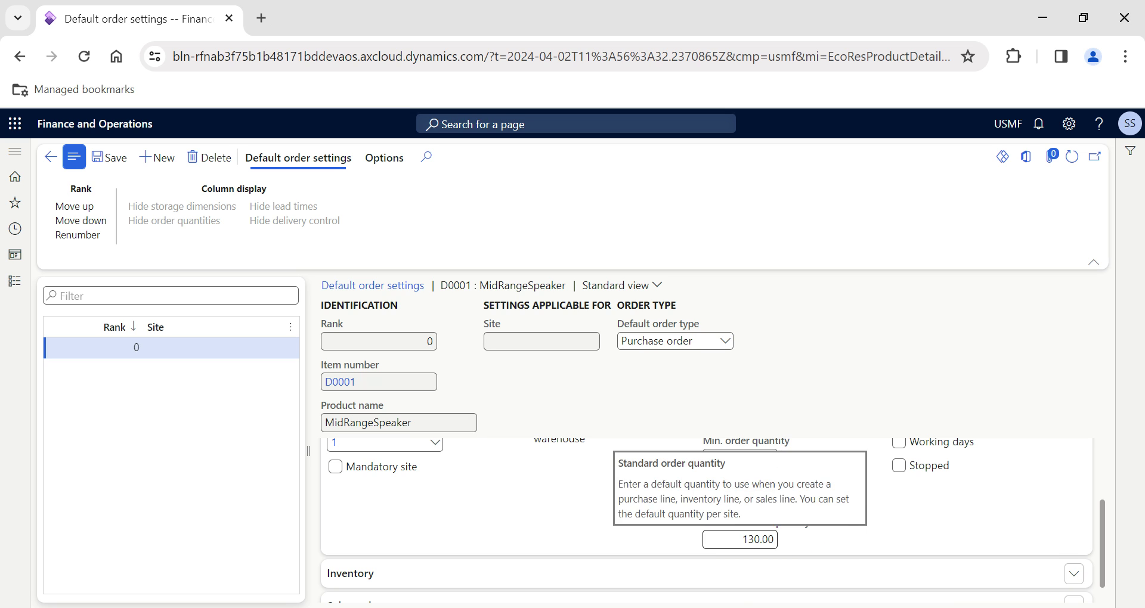
Set Purchase lead time to 10, with Working days toggled back off and Stopped unchecked
key("Tab")
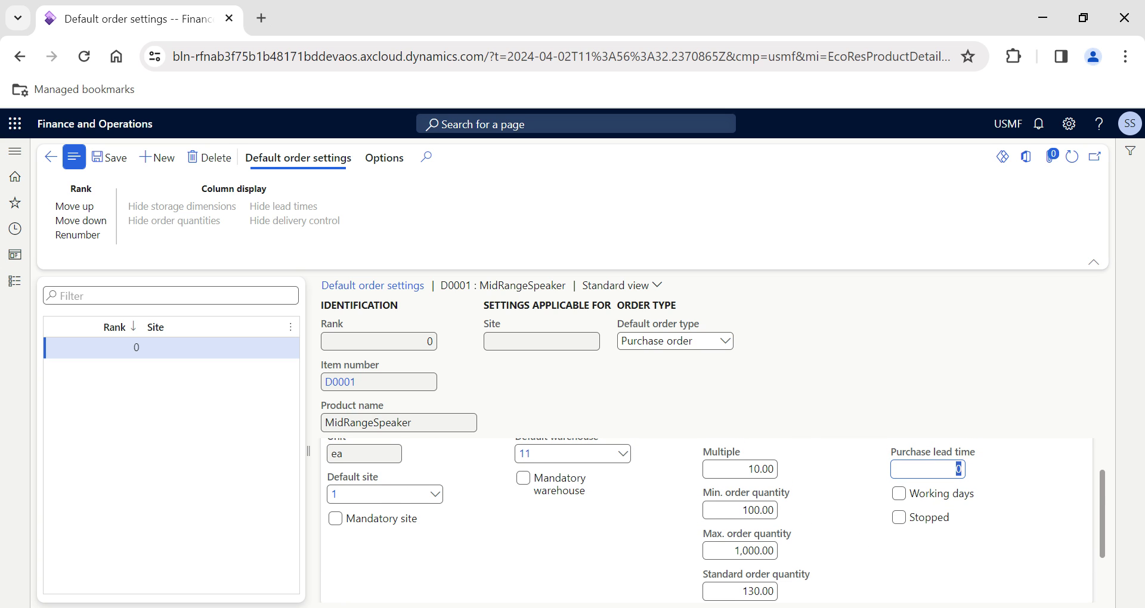
type("10")
key("Tab")
left_click(900, 495)
left_click(901, 500)
left_click(901, 521)
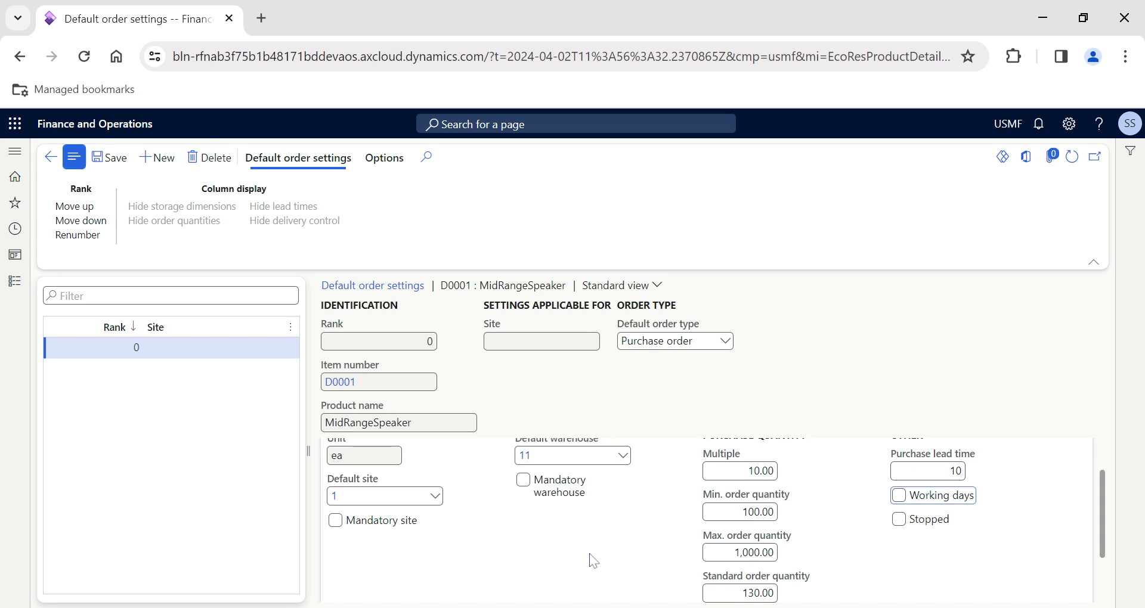
scroll(512, 516, "up", 1)
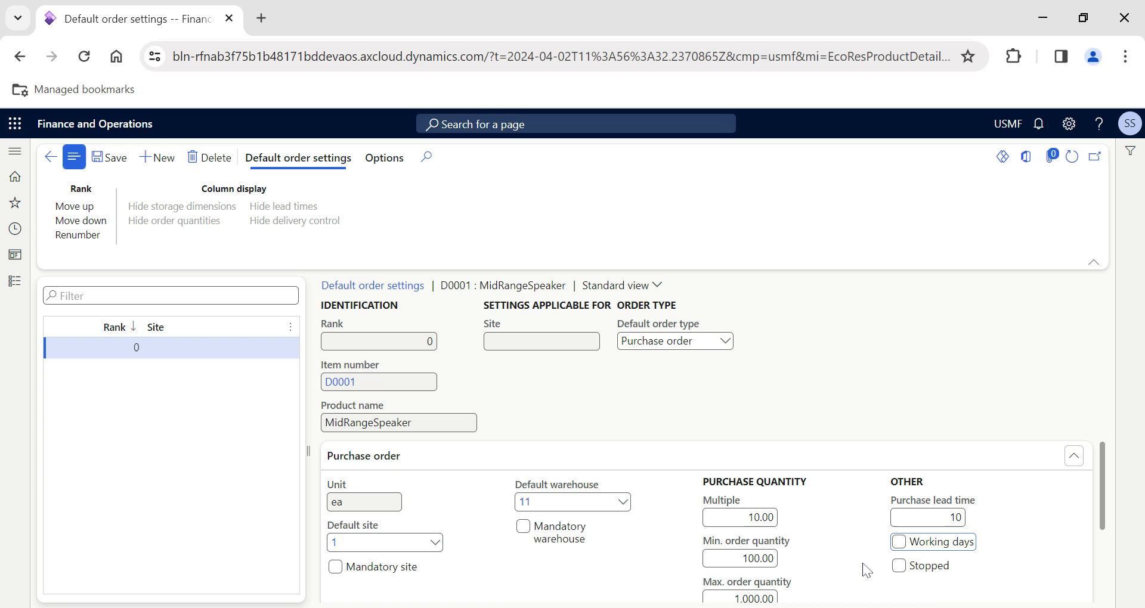
scroll(821, 555, "down", 2)
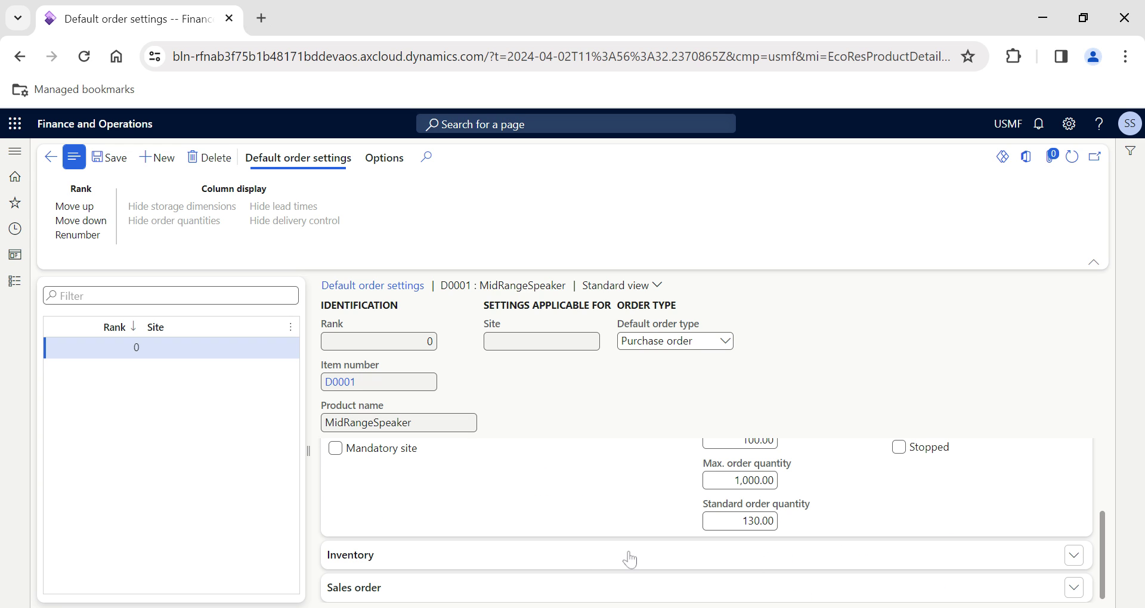
Expand the Inventory and Sales order settings, then open the D0001 item number link in a new tab
left_click(583, 552)
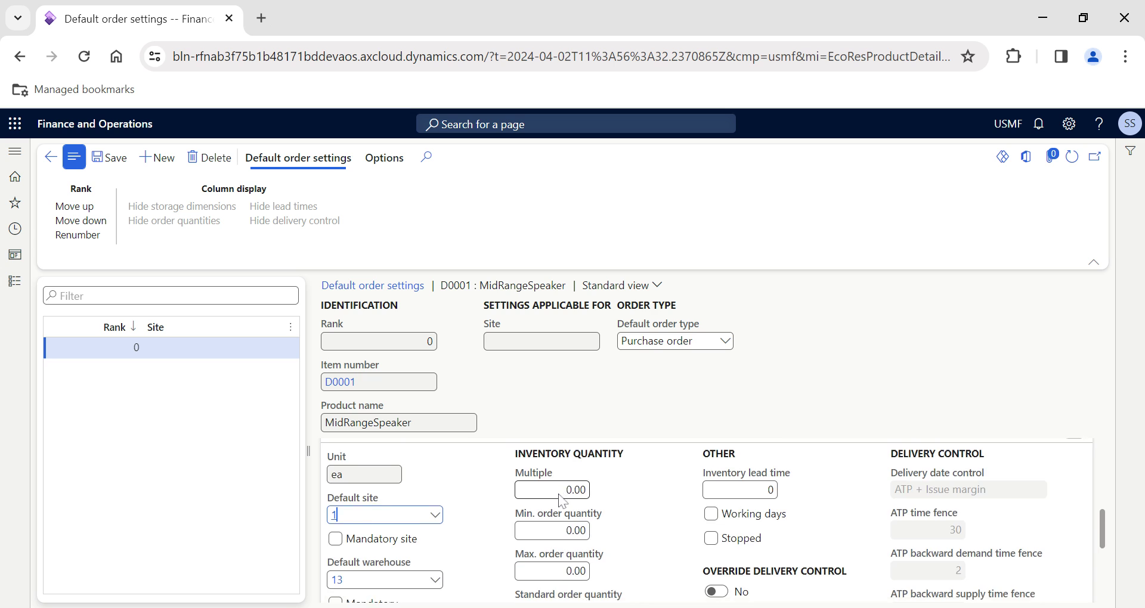
scroll(480, 584, "down", 1)
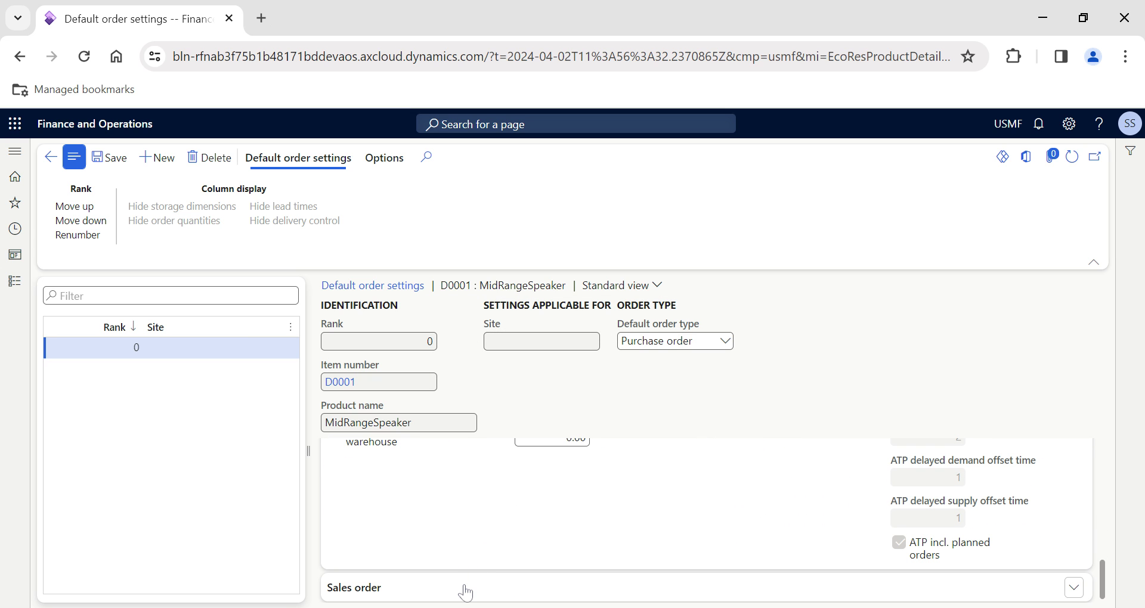
left_click(466, 591)
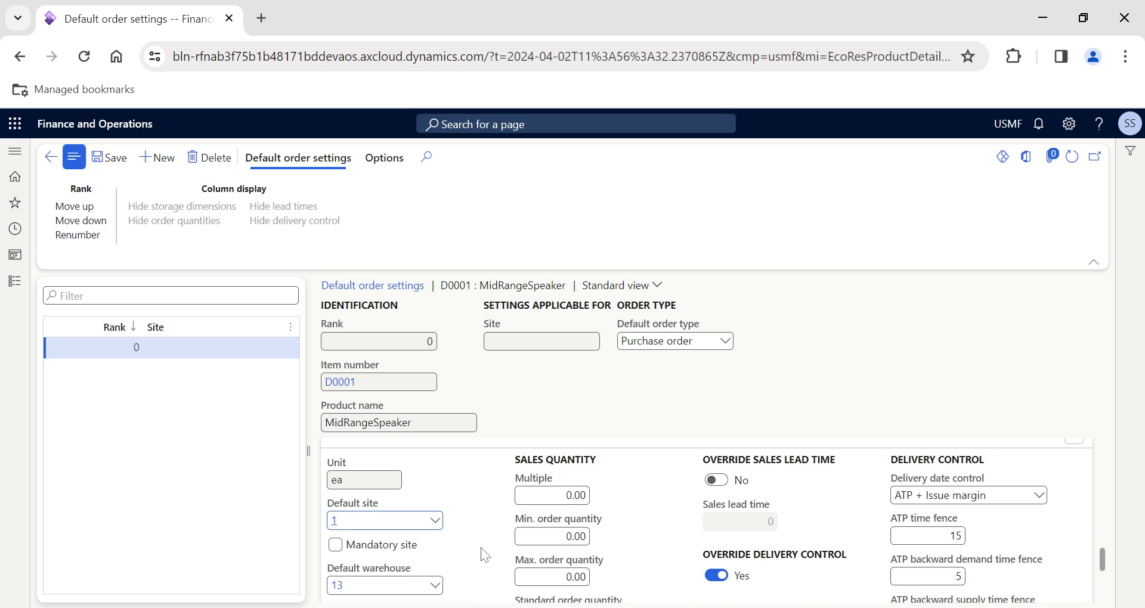
scroll(483, 567, "down", 2)
scroll(485, 554, "up", 5)
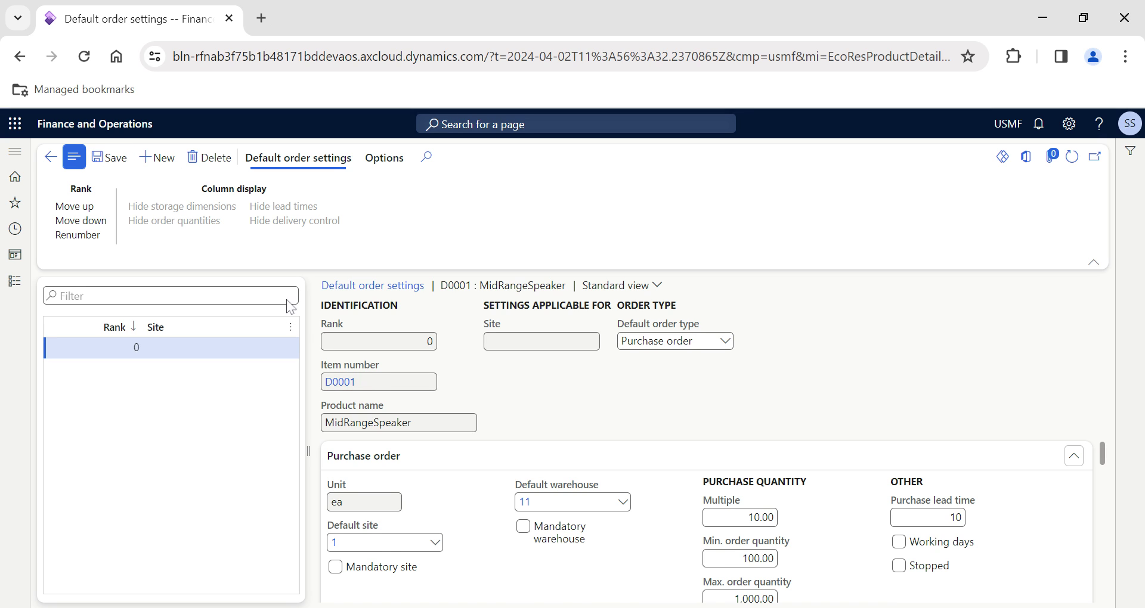
scroll(369, 399, "down", 5)
left_click(367, 386)
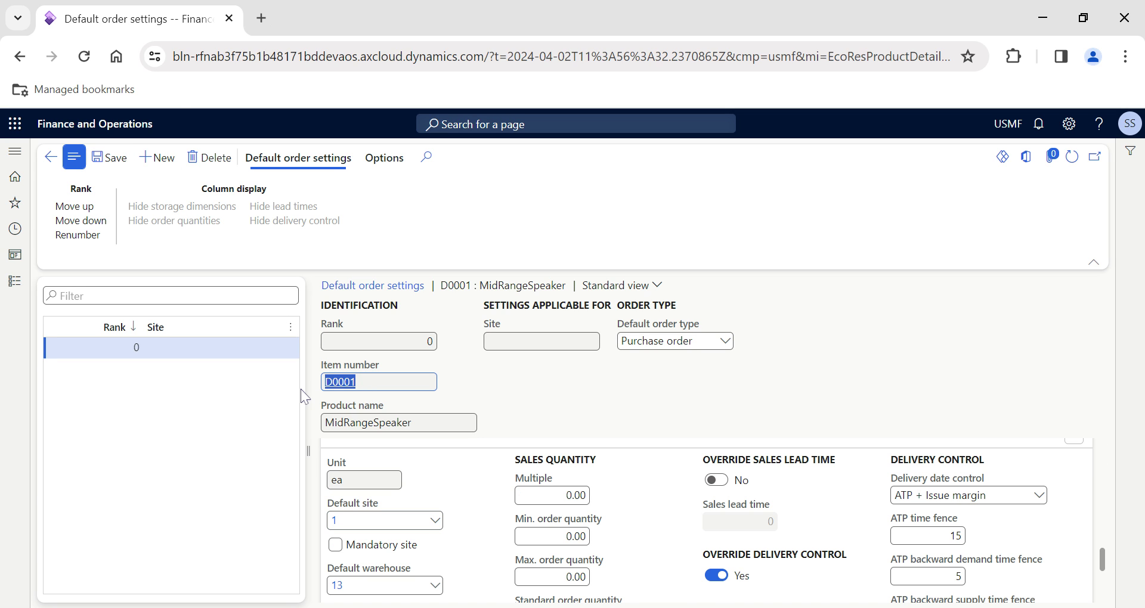
View D0001's details in the new browser tab, then return to the Released product details tab
left_click(163, 18)
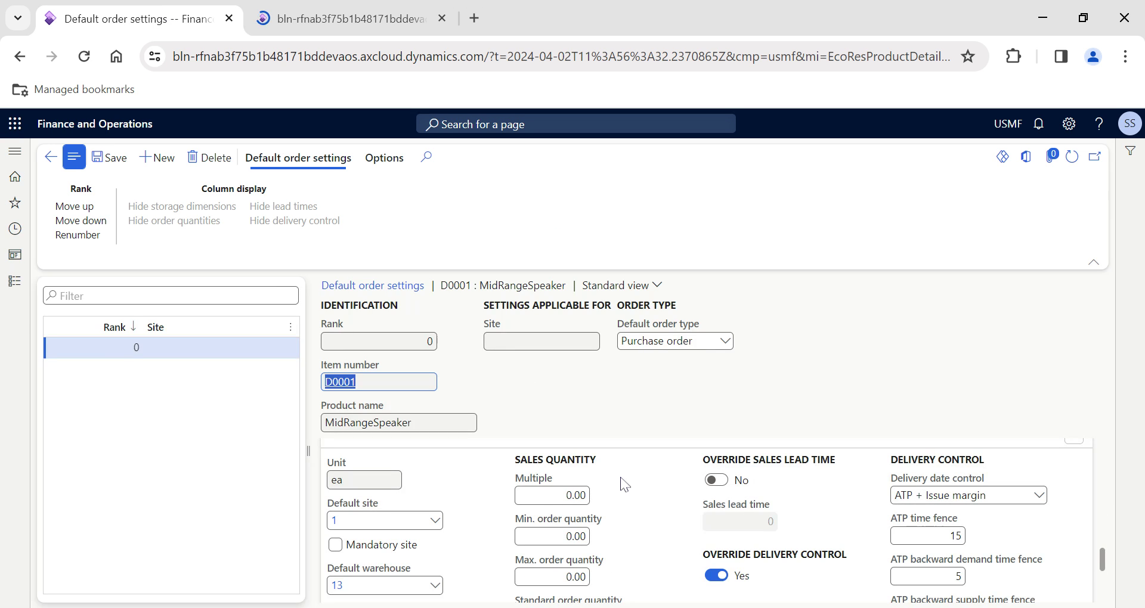
scroll(626, 488, "up", 10)
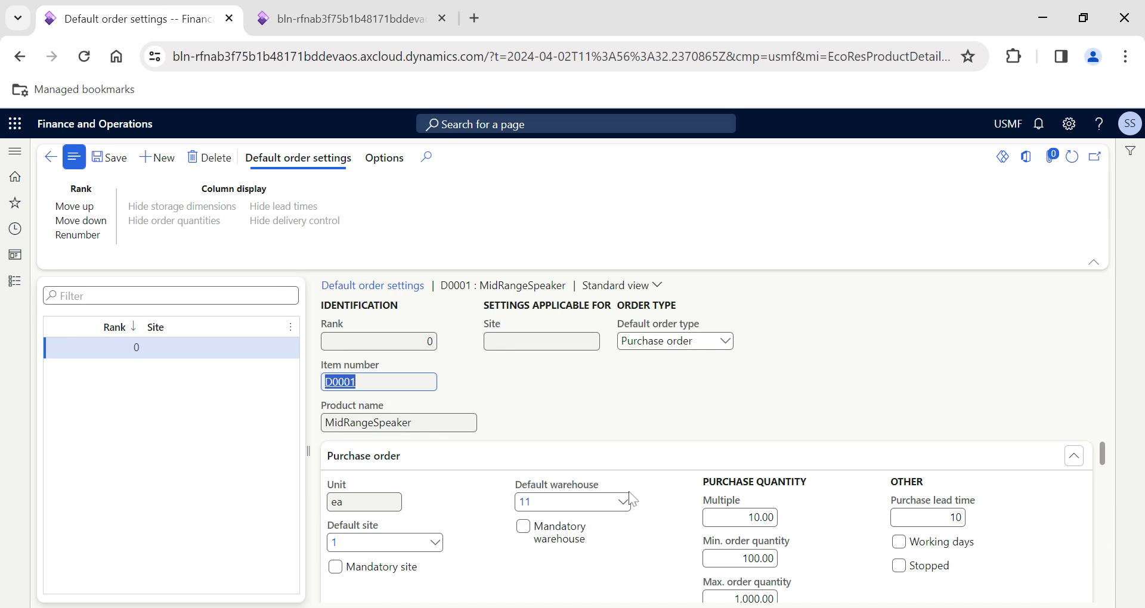
scroll(645, 550, "down", 1)
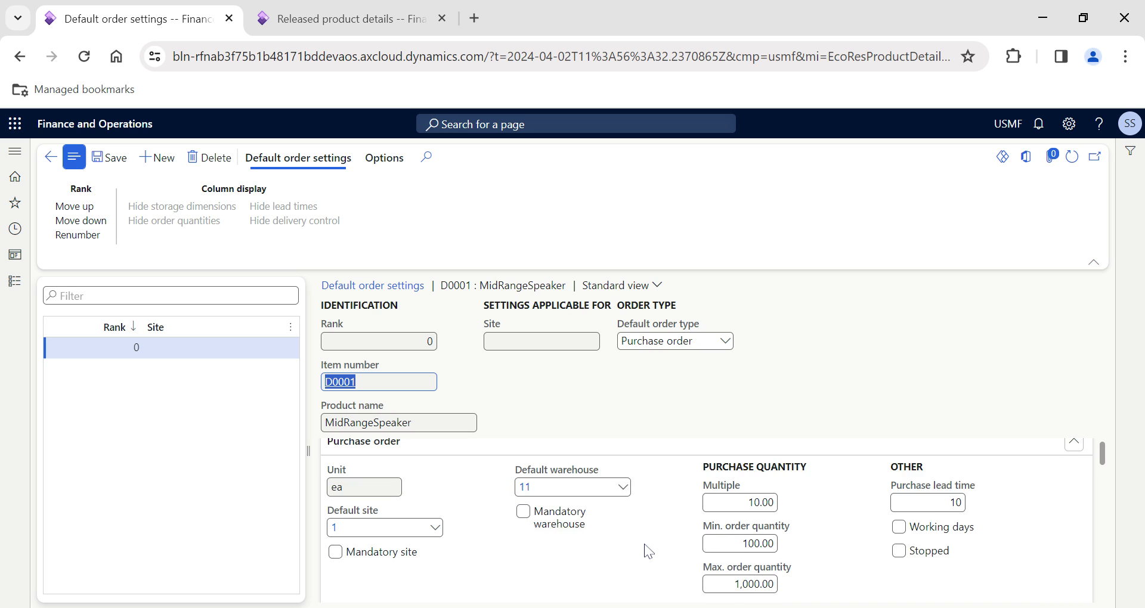
scroll(649, 551, "down", 1)
left_click(343, 18)
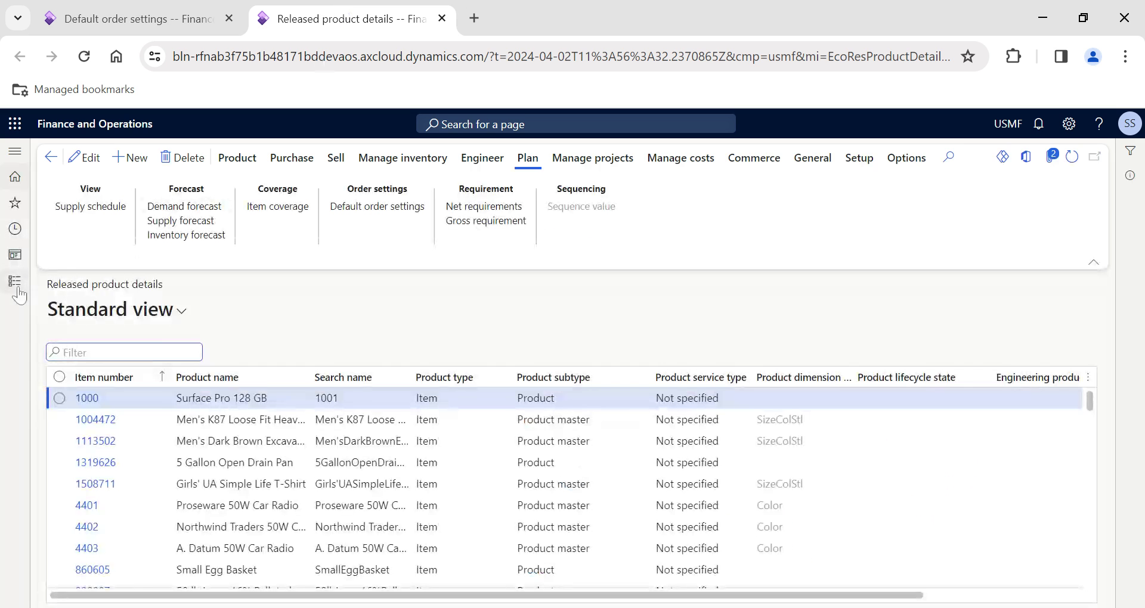
Go to Accounts payable > All purchase orders and start a new purchase order
left_click(17, 287)
left_click(67, 307)
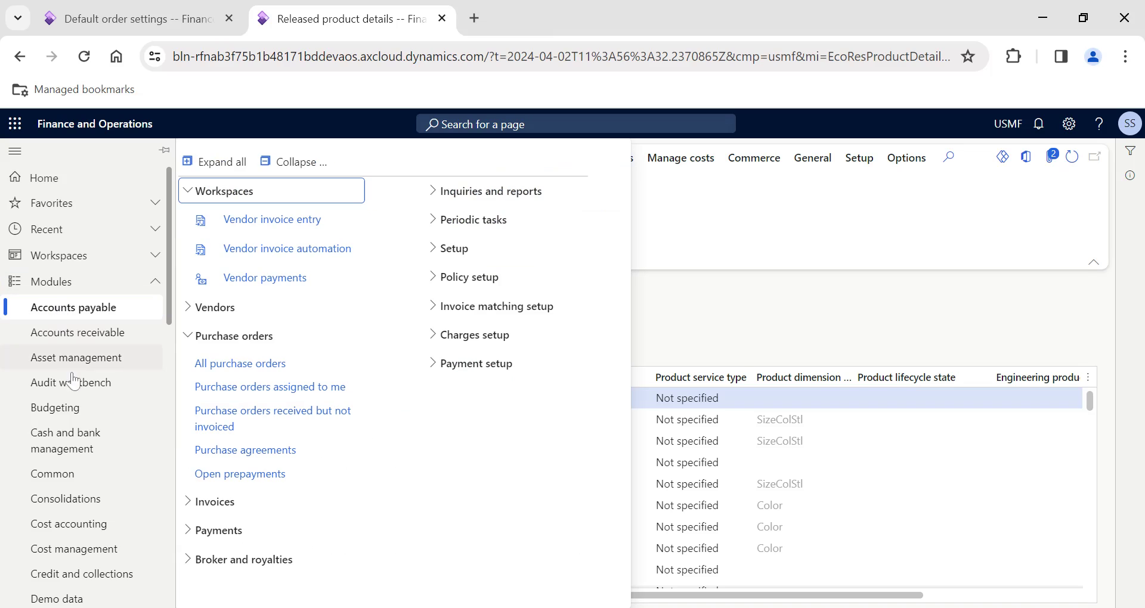
left_click(238, 363)
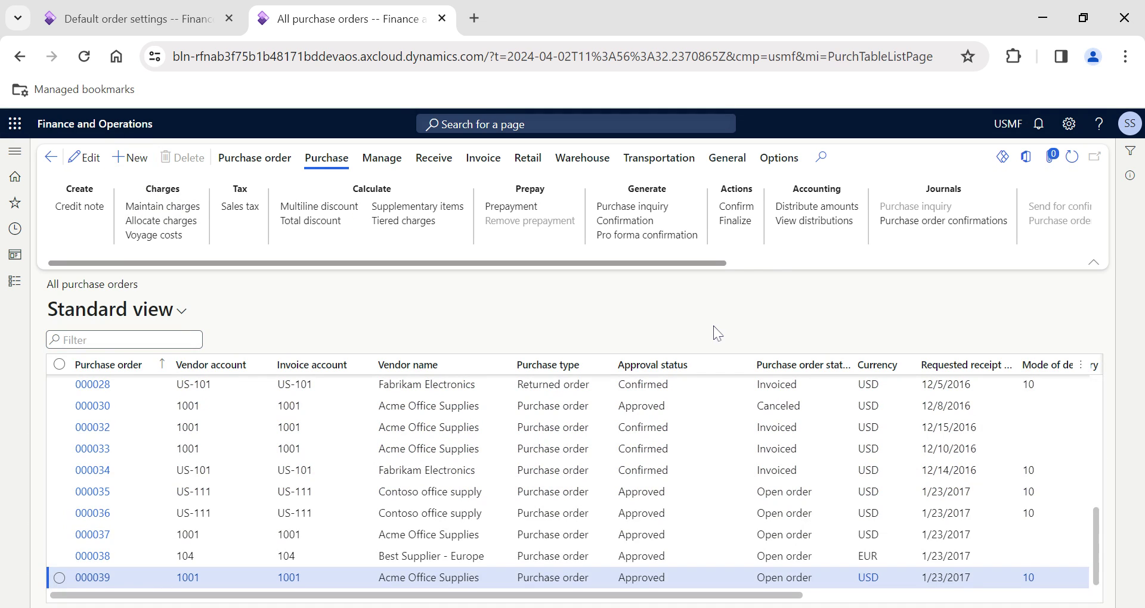
key("alt+n")
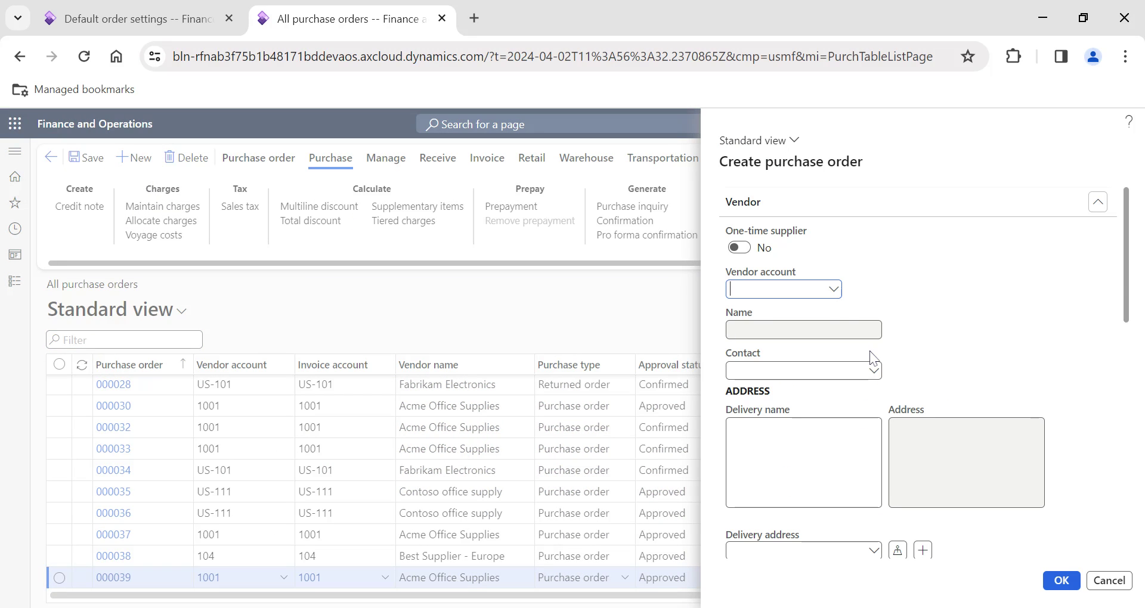
Choose vendor account 1001 (Acme Office Supplies) for the new purchase order
left_click(832, 290)
scroll(417, 404, "down", 5)
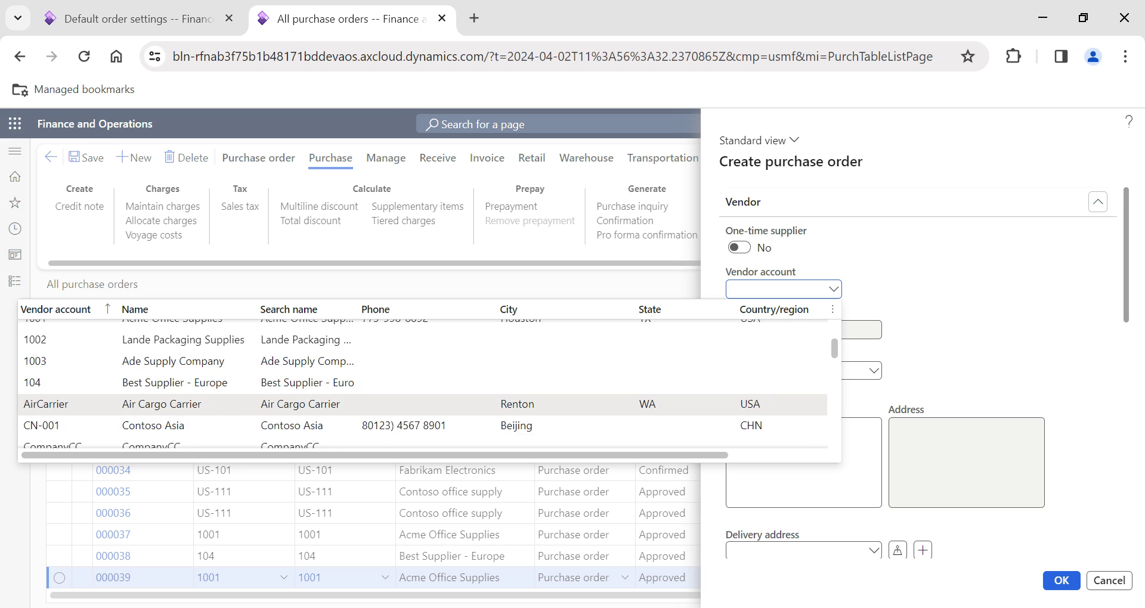
scroll(418, 382, "down", 1)
scroll(418, 381, "up", 3)
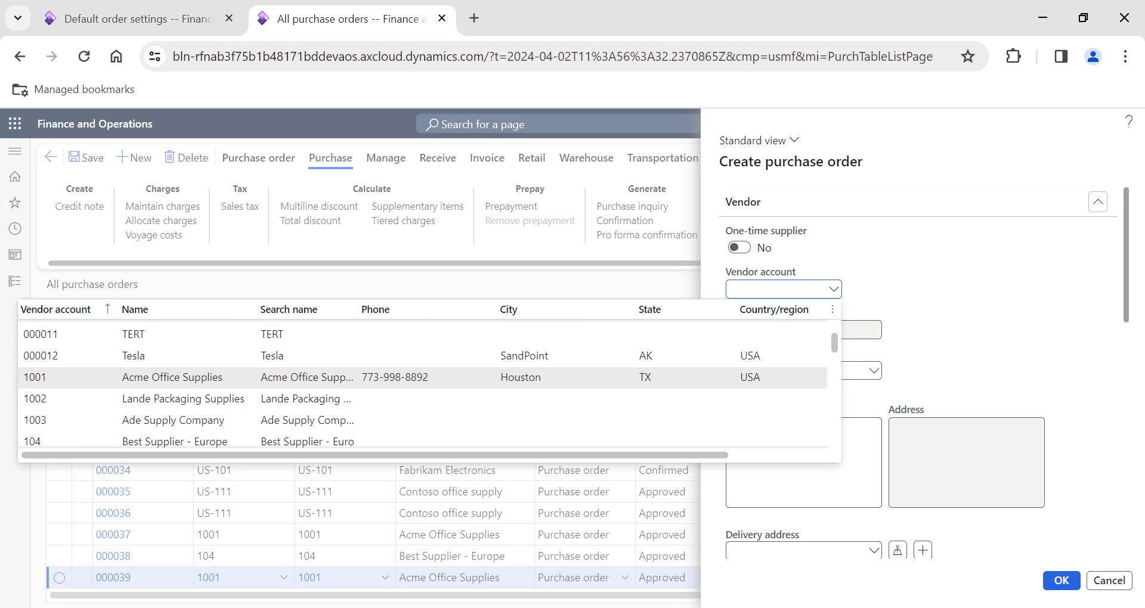
left_click(307, 377)
Set the order's warehouse to 11, briefly checking D0001's default order settings
scroll(941, 460, "down", 3)
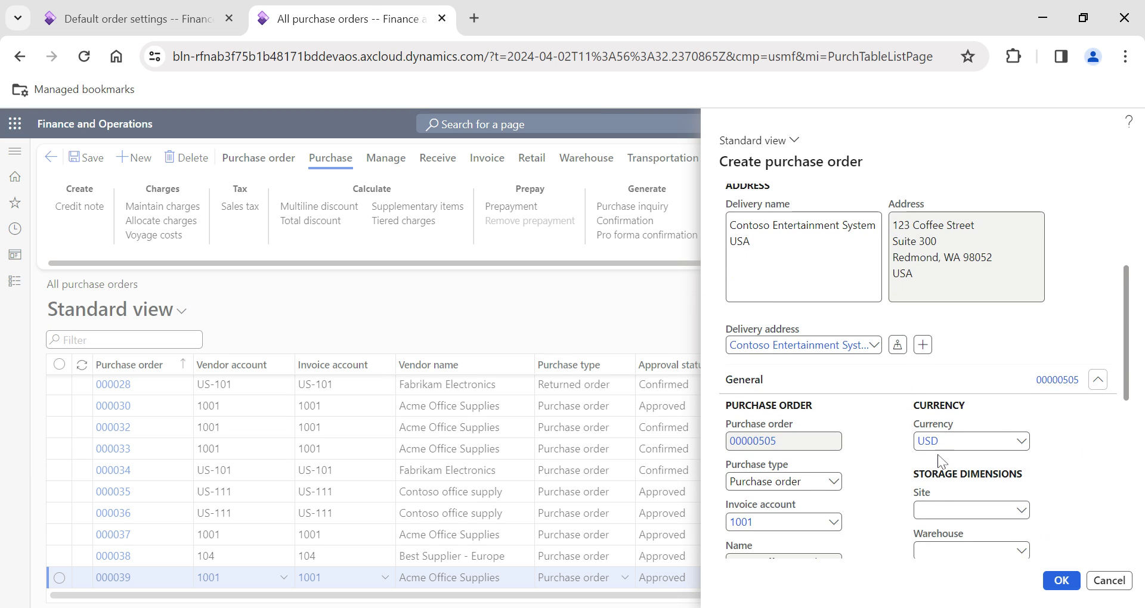
scroll(941, 461, "down", 2)
left_click(942, 469)
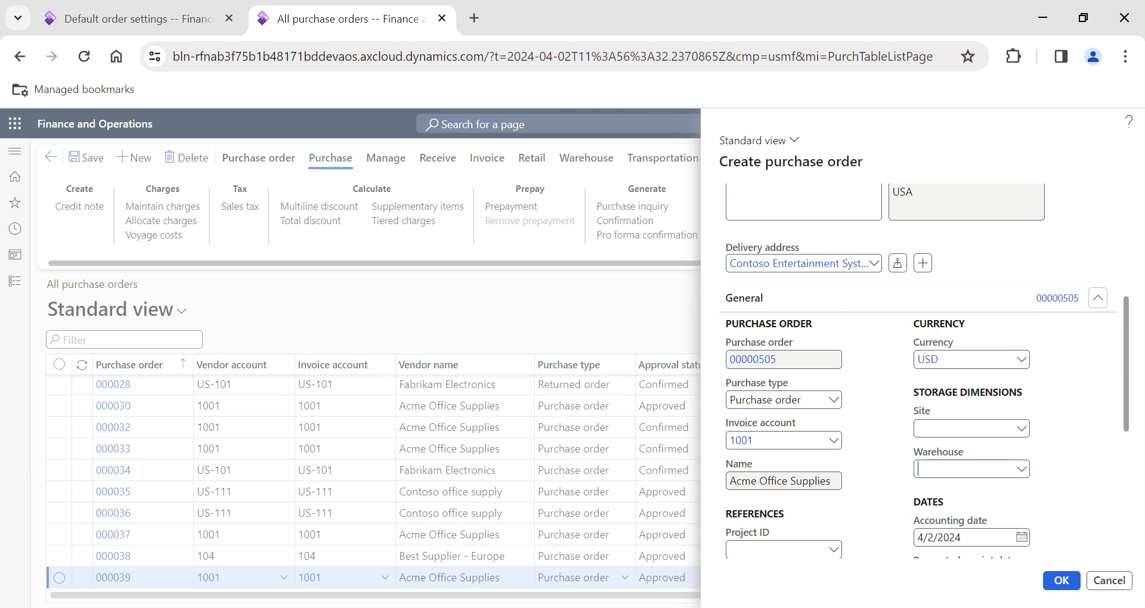
type("11")
key("Tab")
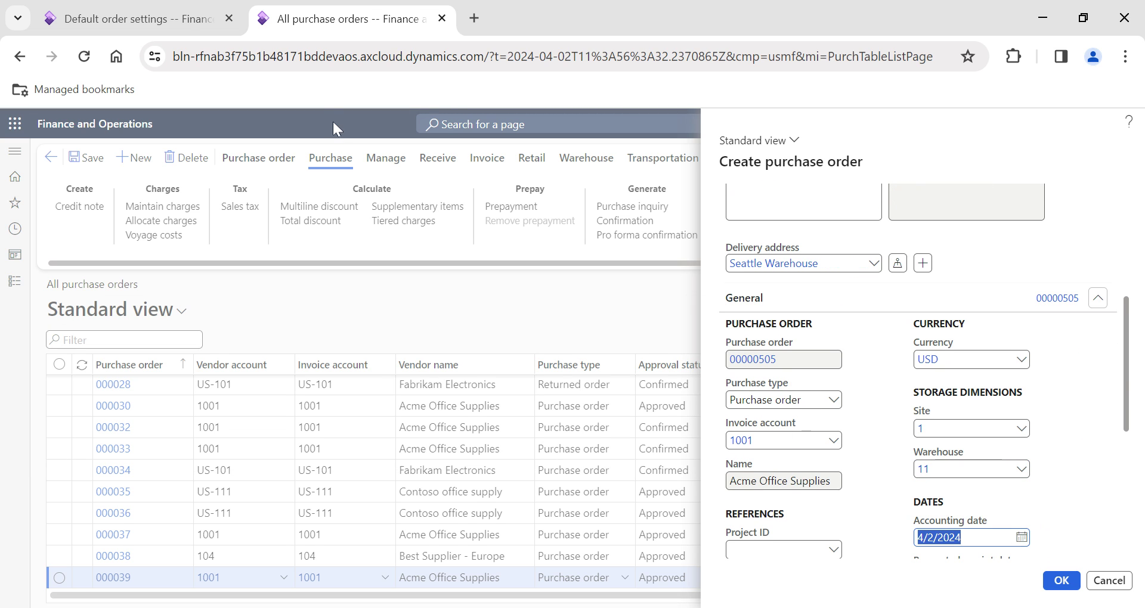
left_click(157, 14)
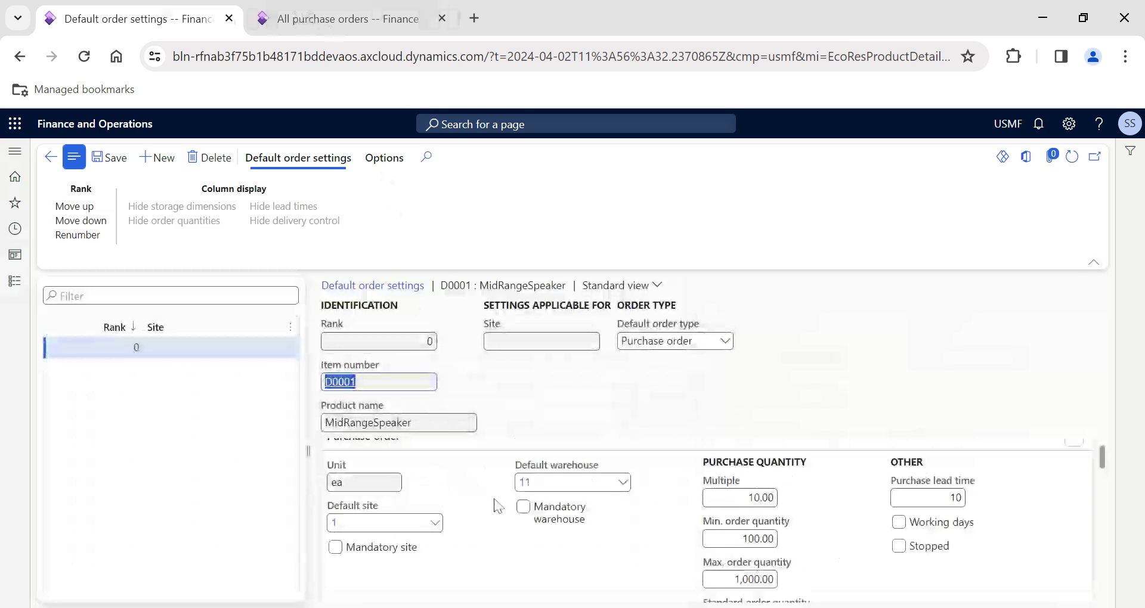
left_click(356, 9)
scroll(918, 382, "down", 5)
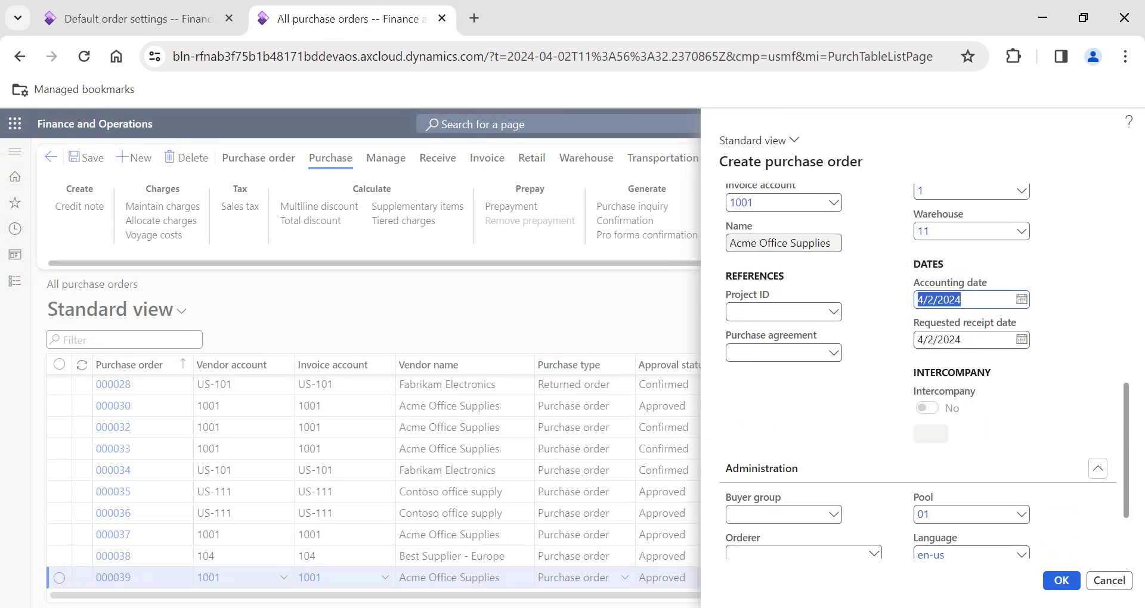
Create purchase order 00000505 and add a line for item D0001
left_click(1061, 579)
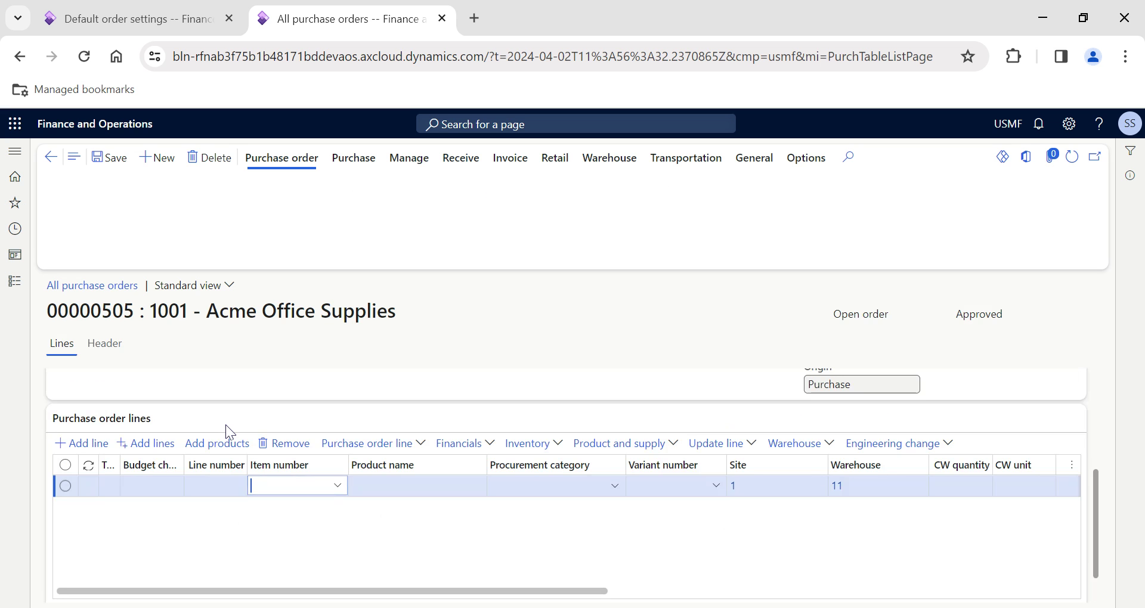
type("D0001")
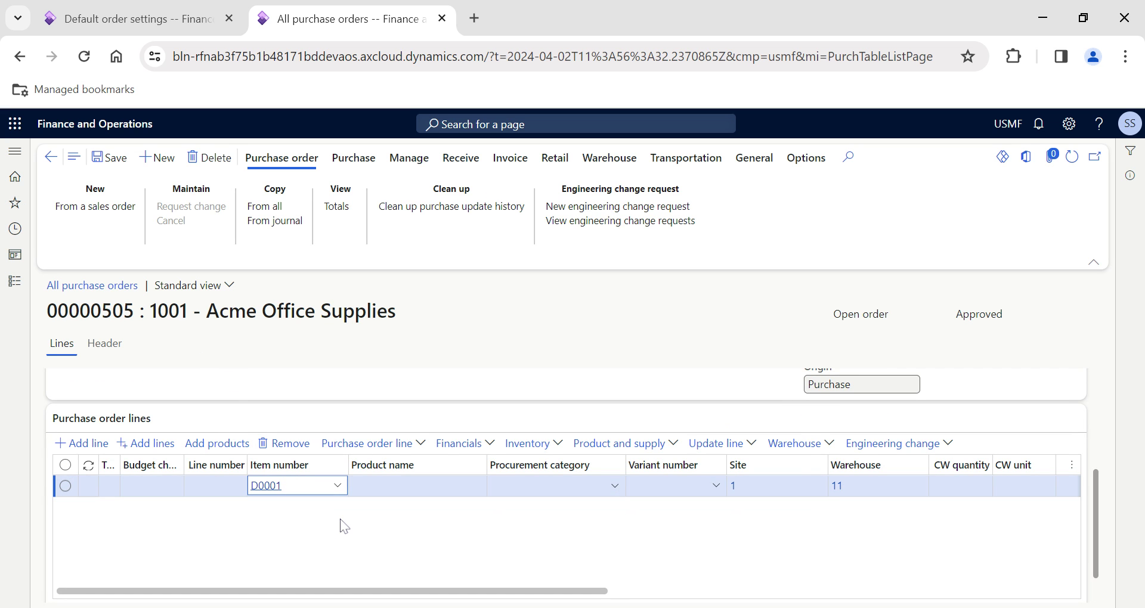
scroll(657, 540, "right", 10)
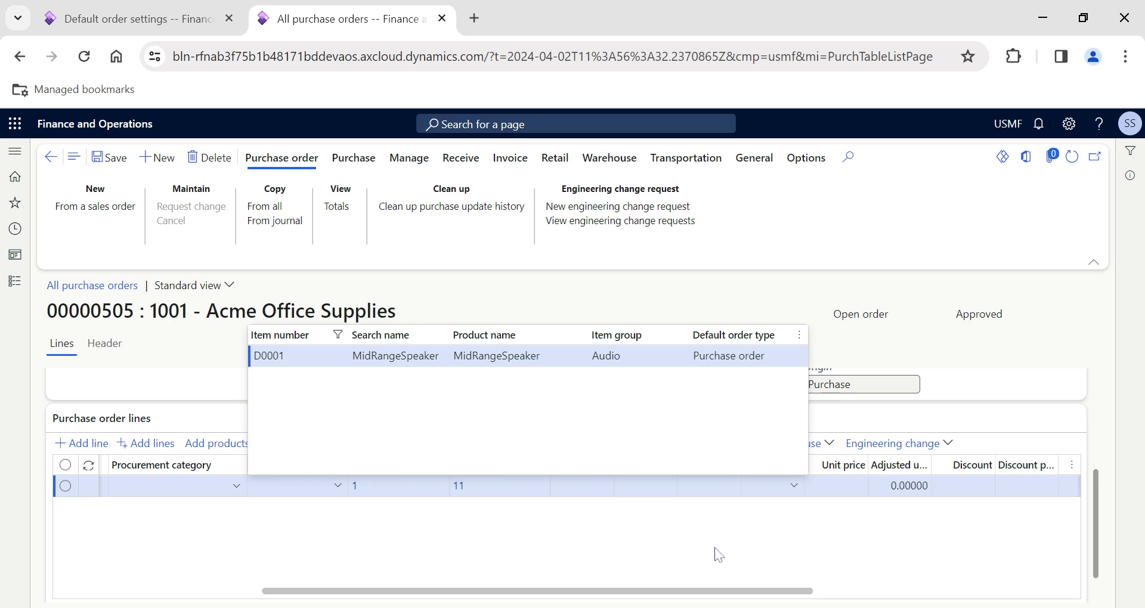
scroll(709, 555, "left", 10)
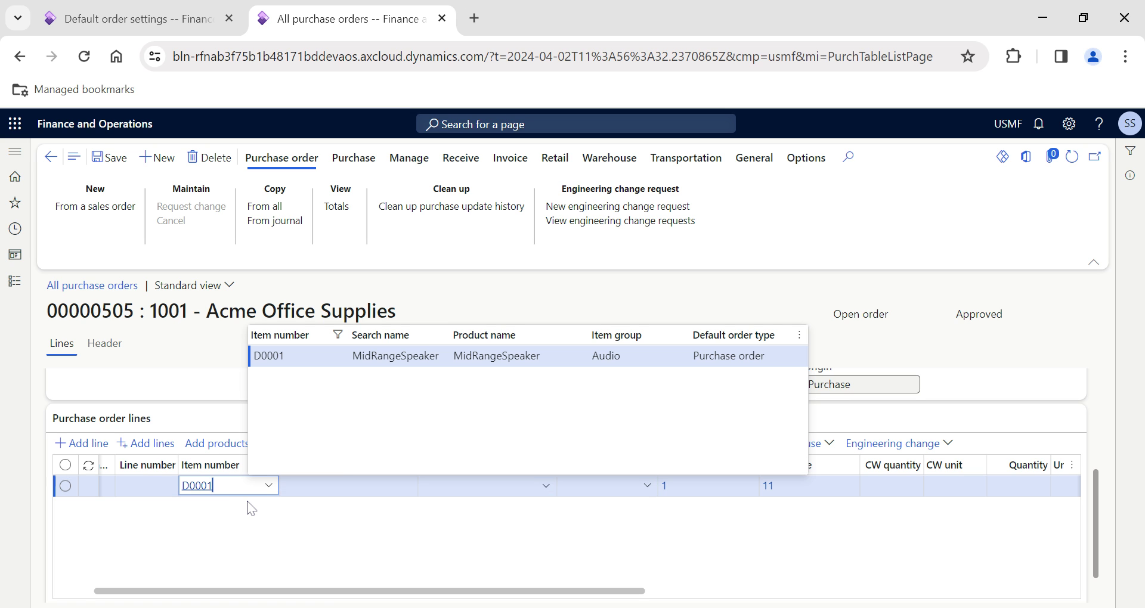
key("Tab")
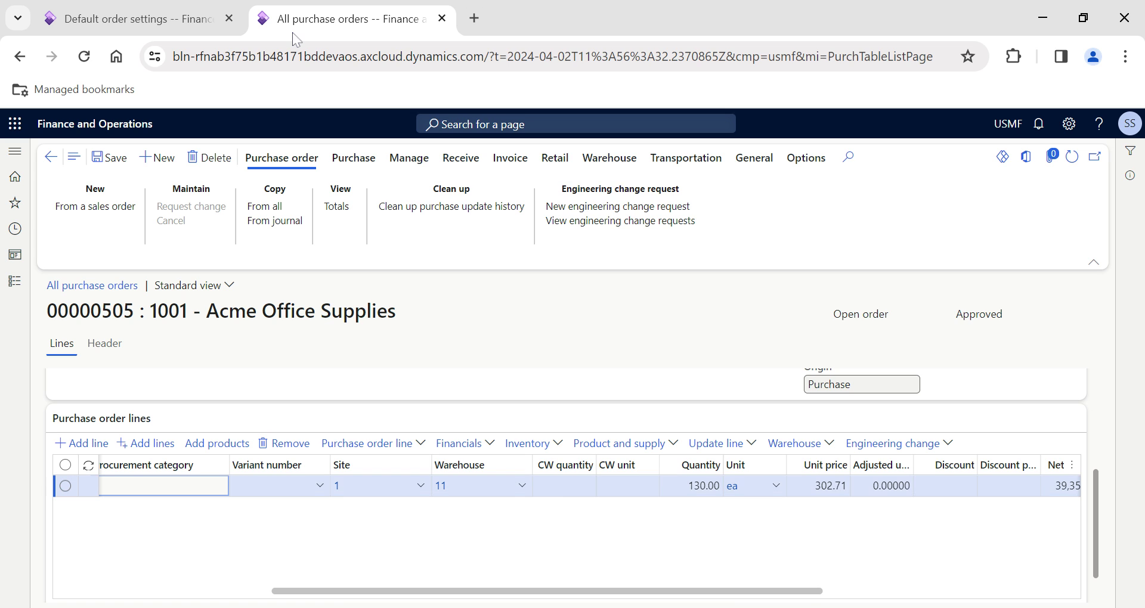
Compare the line's 130.00 quantity with D0001's standard order quantity in default order settings
left_click(171, 18)
scroll(817, 556, "down", 2)
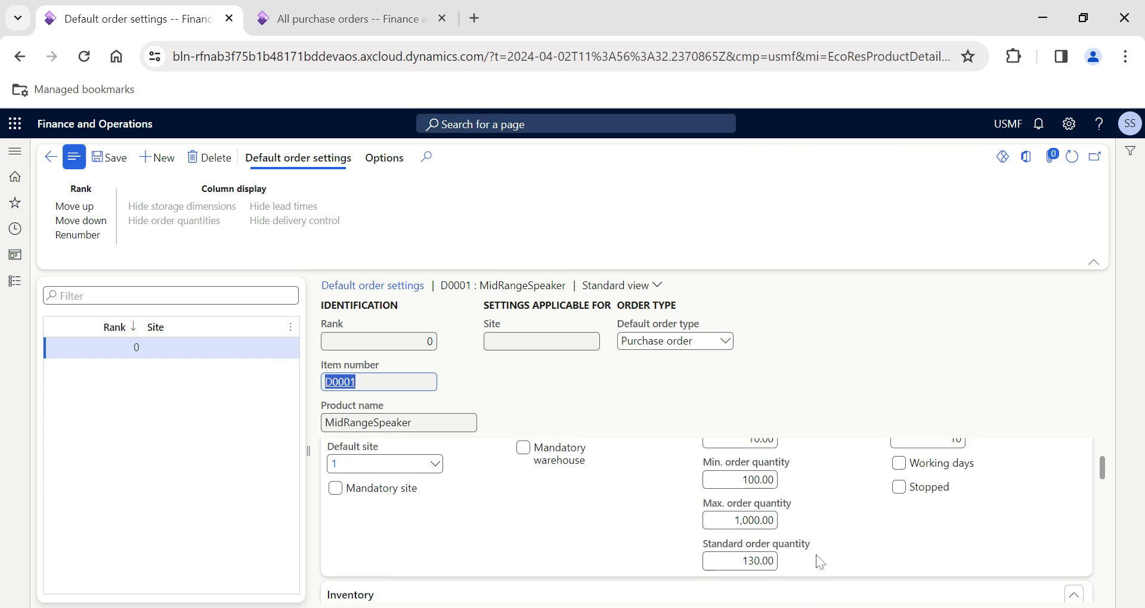
mouse_move(769, 532)
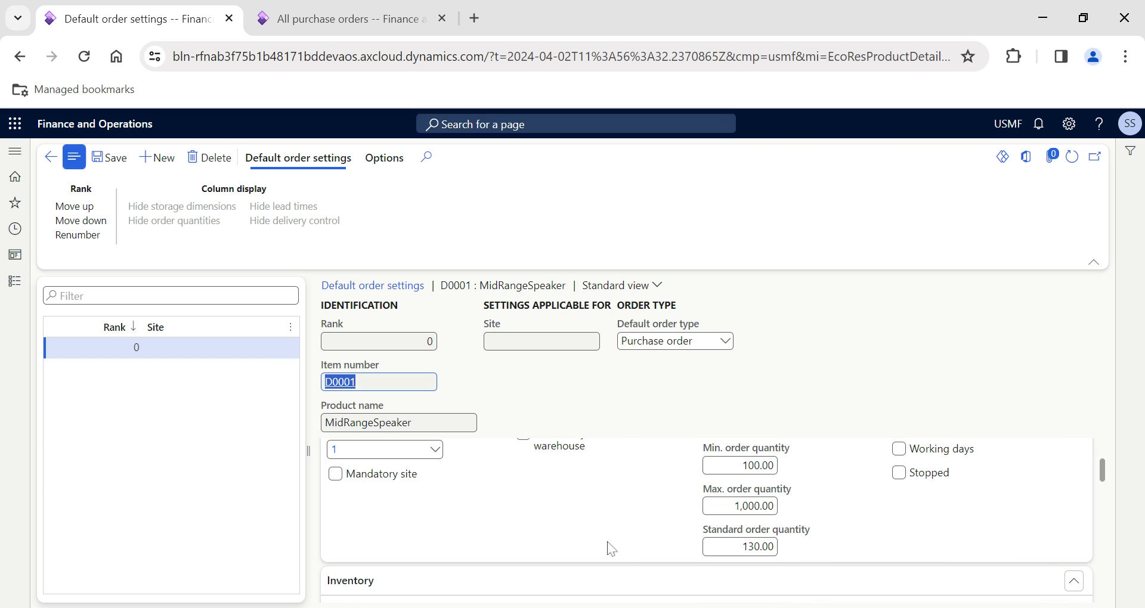
left_click(304, 22)
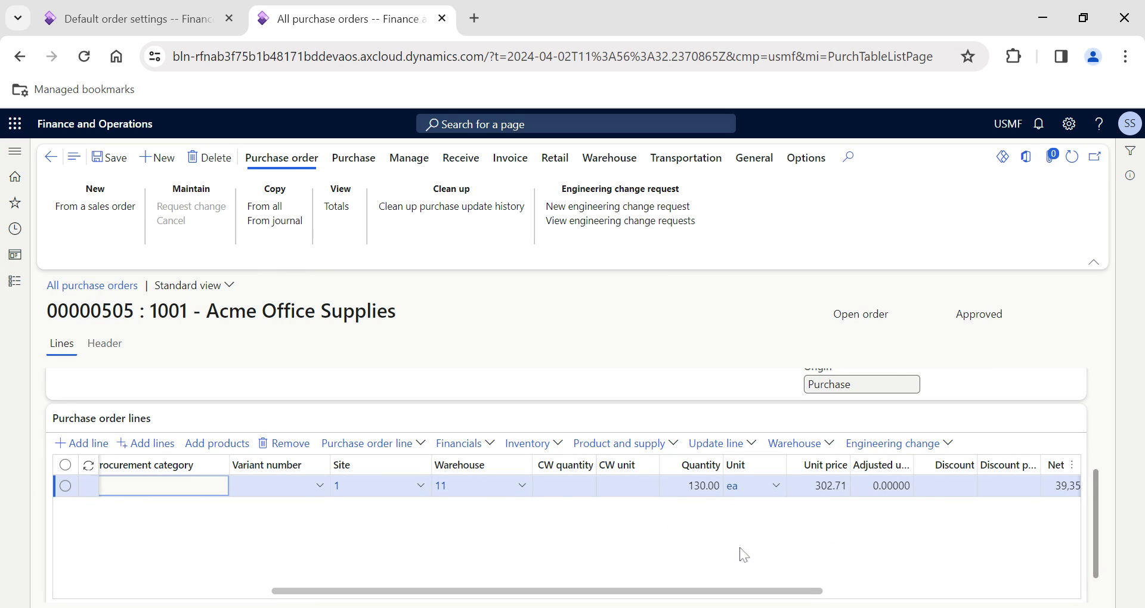
Enter quantity 90 on the D0001 line and accept the 100.00 minimum instead
left_click(694, 485)
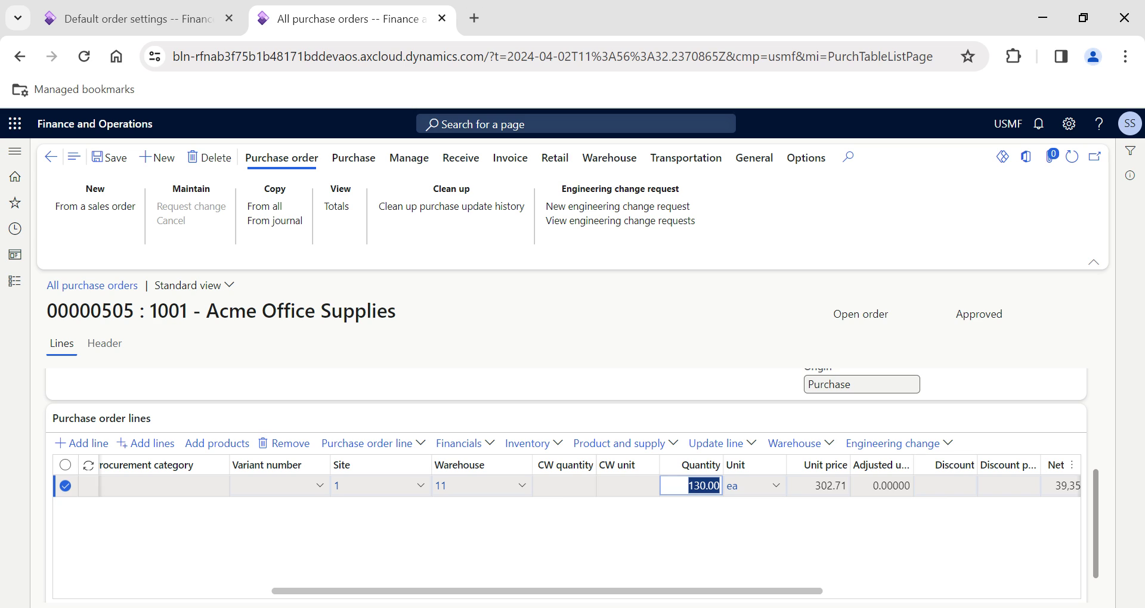
type("90")
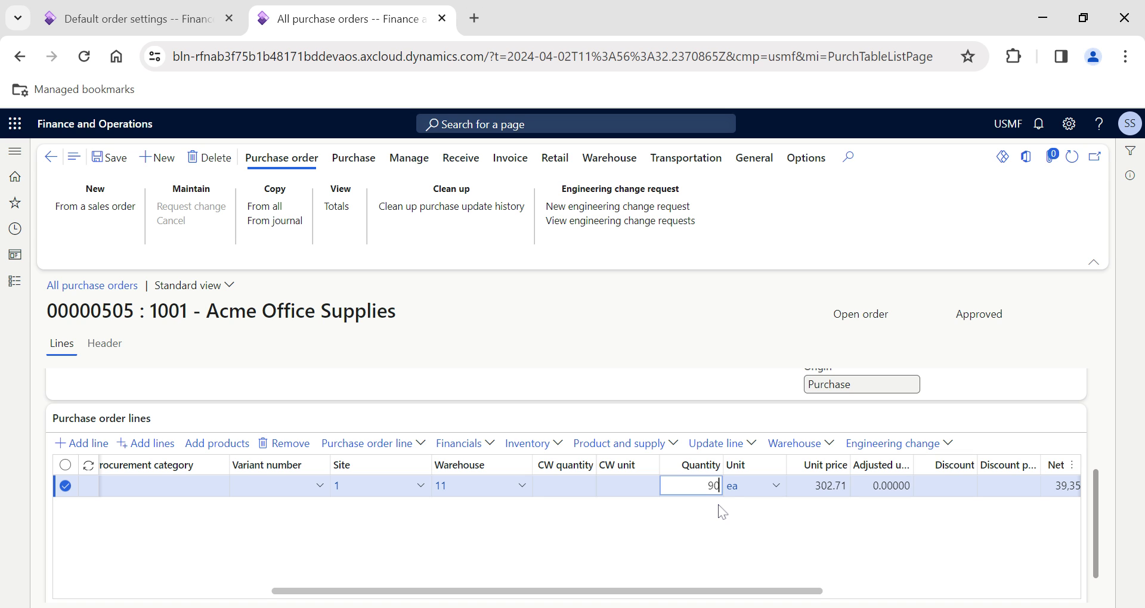
key("Tab")
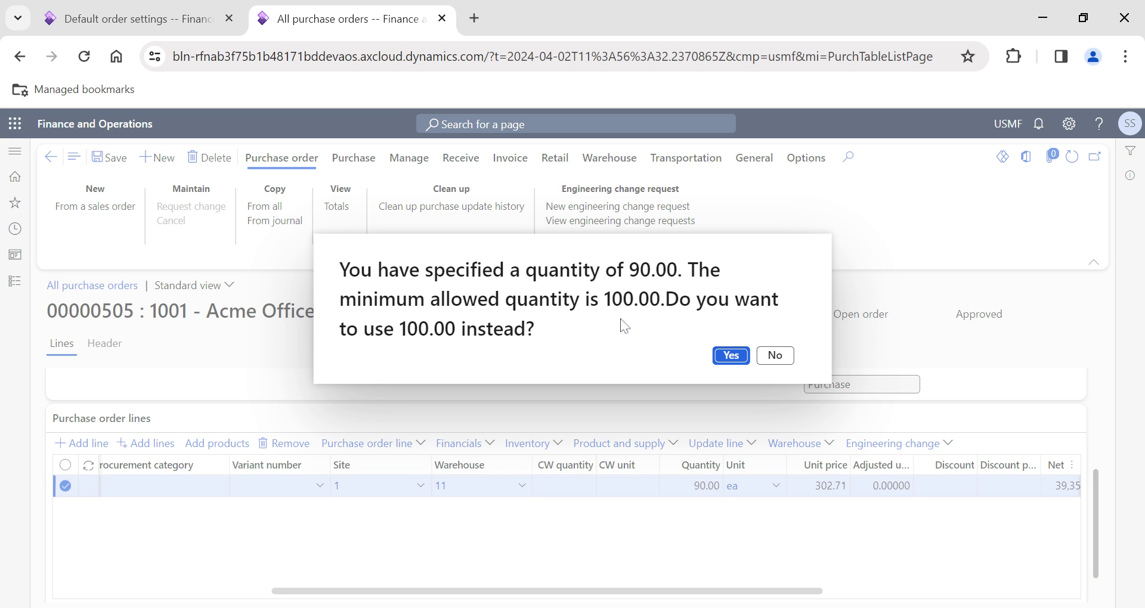
left_click(737, 355)
key("shift+Tab")
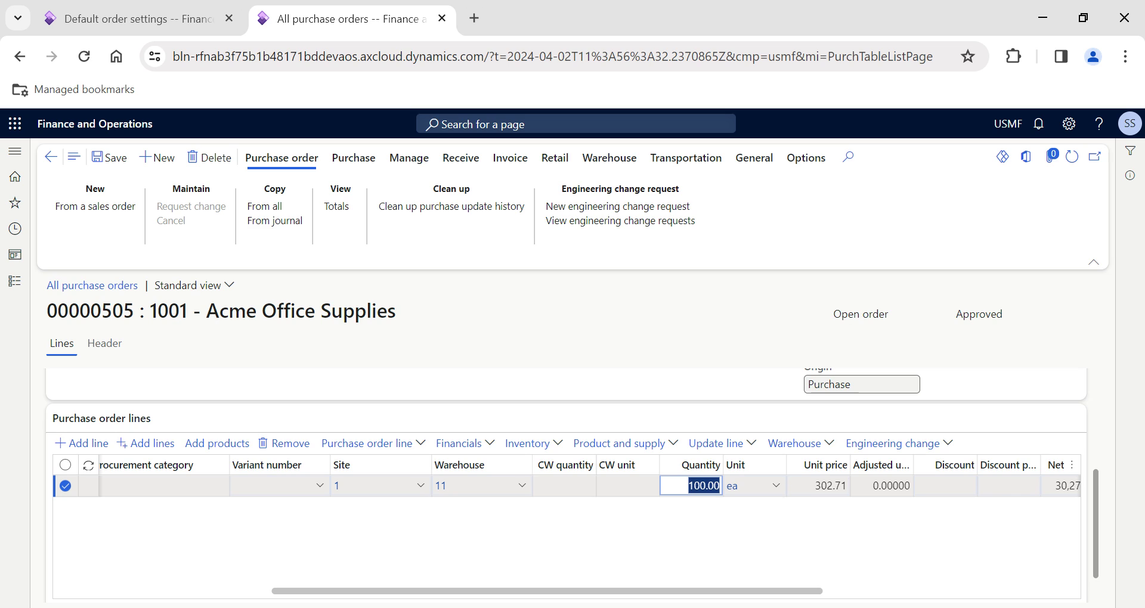
left_click(95, 19)
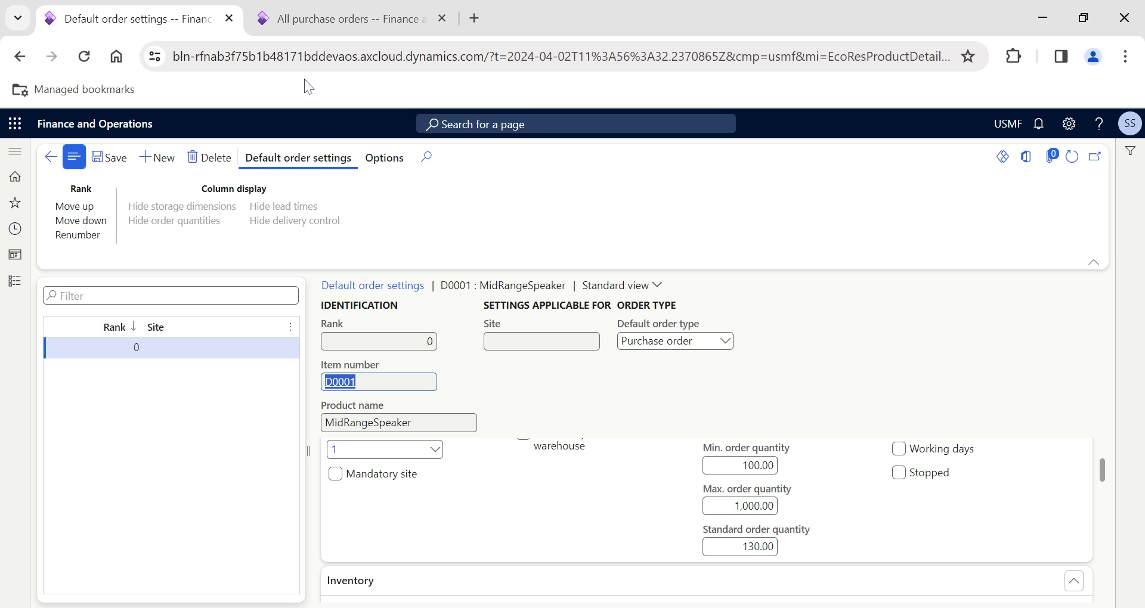
Try quantities 1,001 and 1,006, declining the 1,000 maximum and round-up-to-1,010 prompts
left_click(329, 19)
type("1")
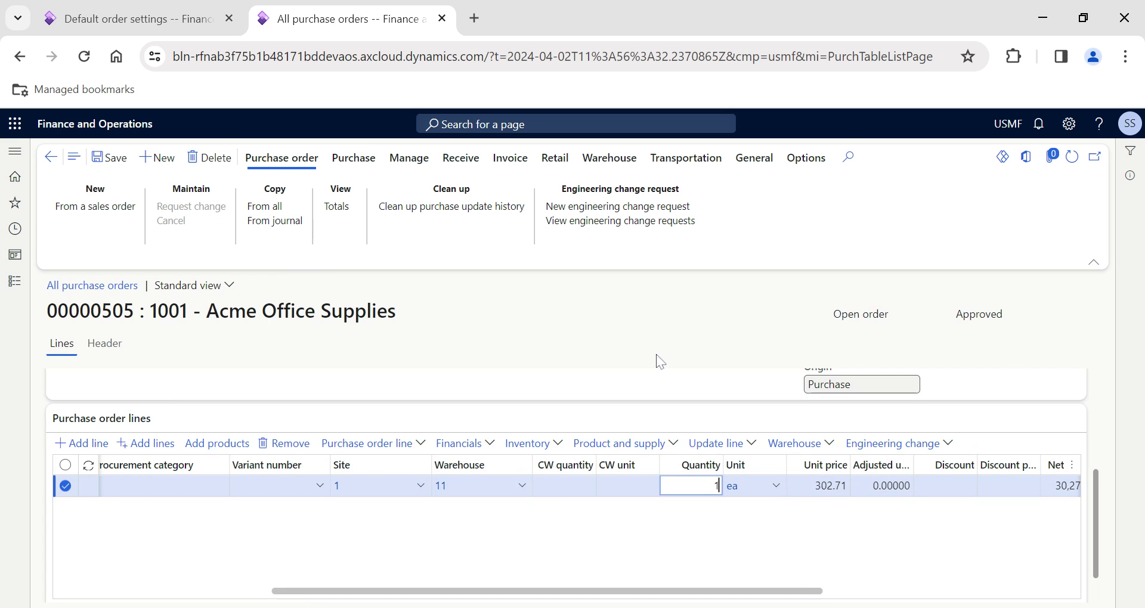
type("001")
key("Tab")
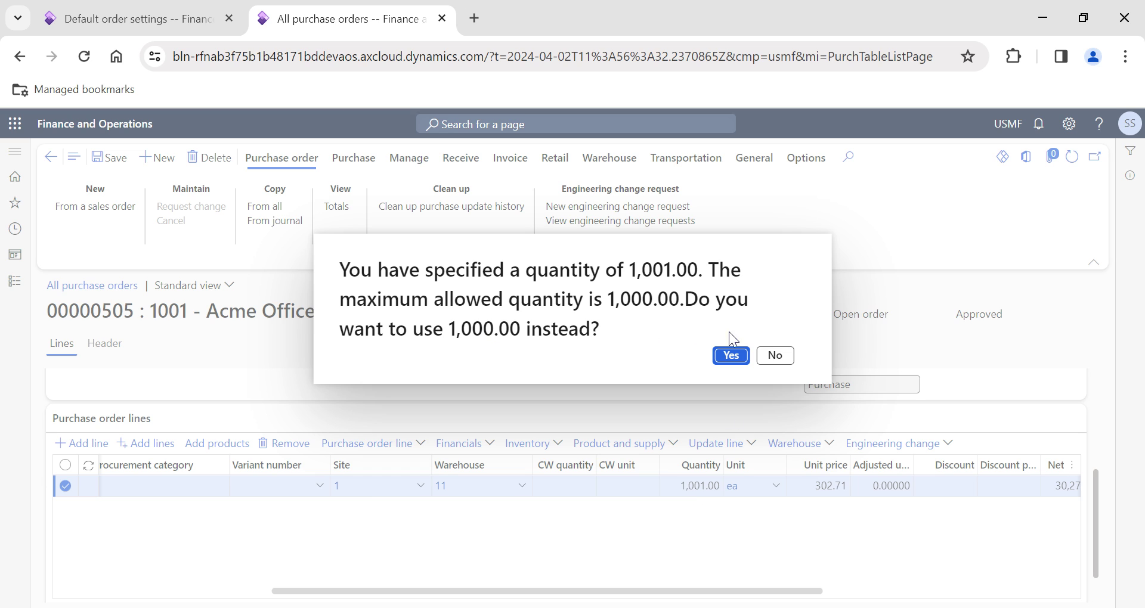
left_click(775, 355)
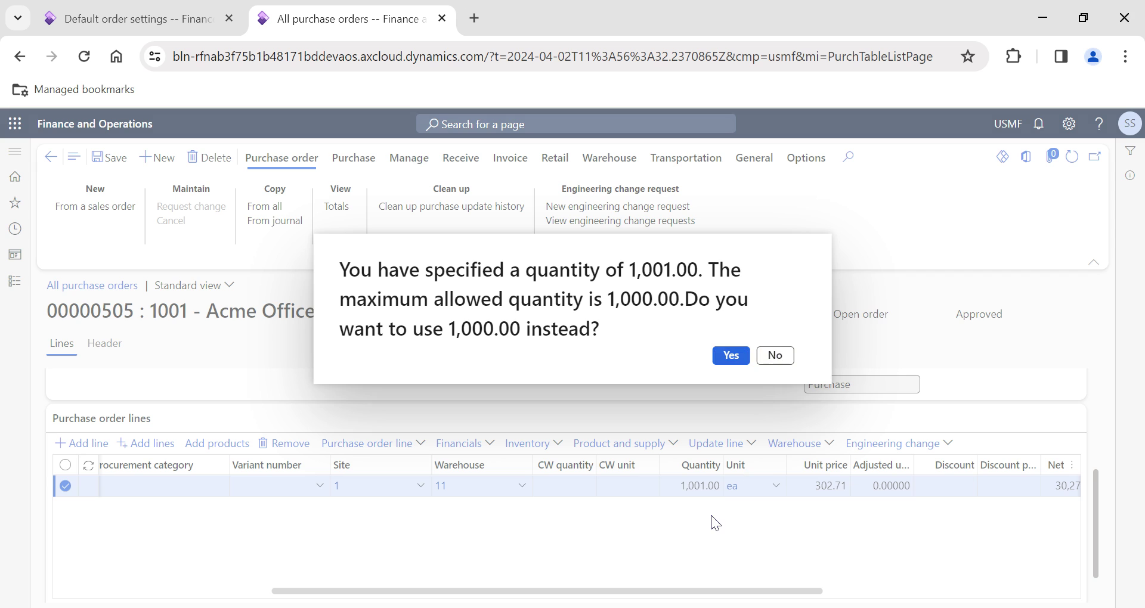
left_click(766, 363)
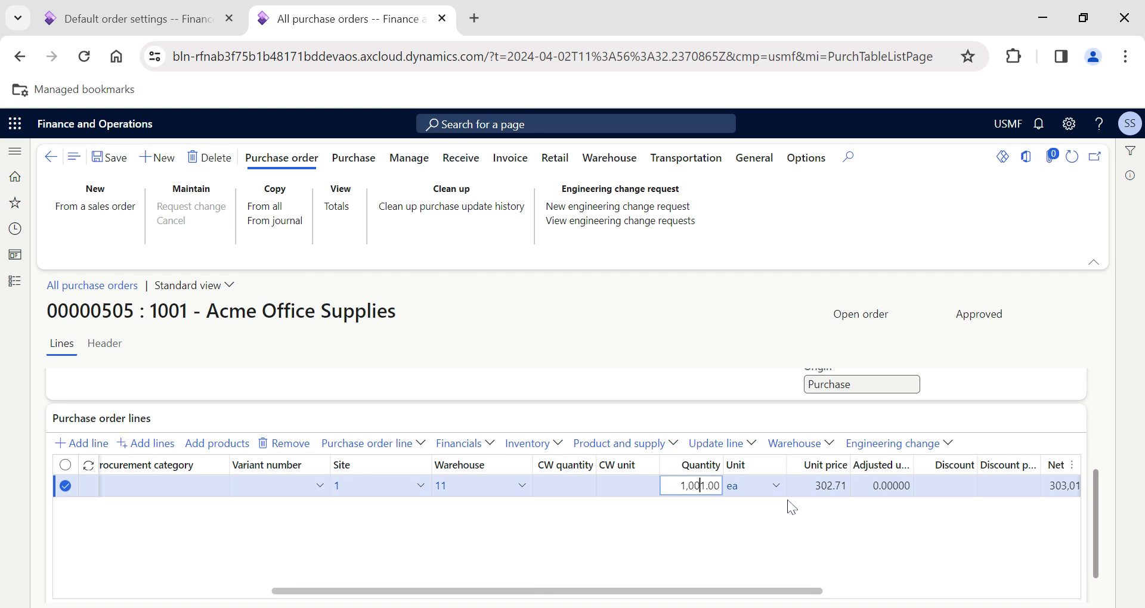
key("BackSpace")
key("BackSpace")
type("06")
key("Tab")
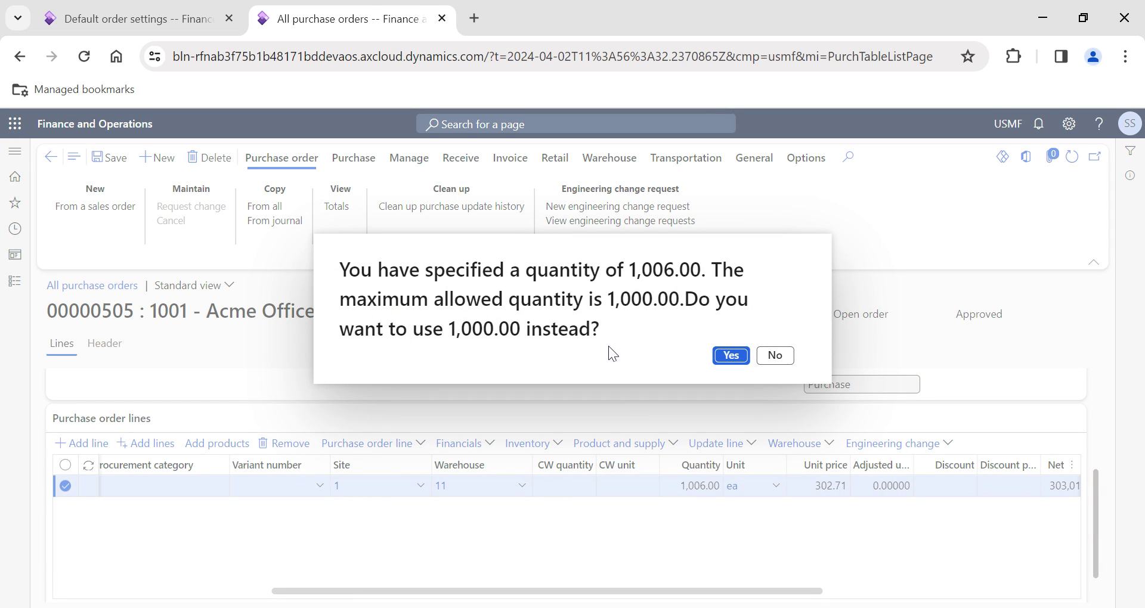
left_click(769, 357)
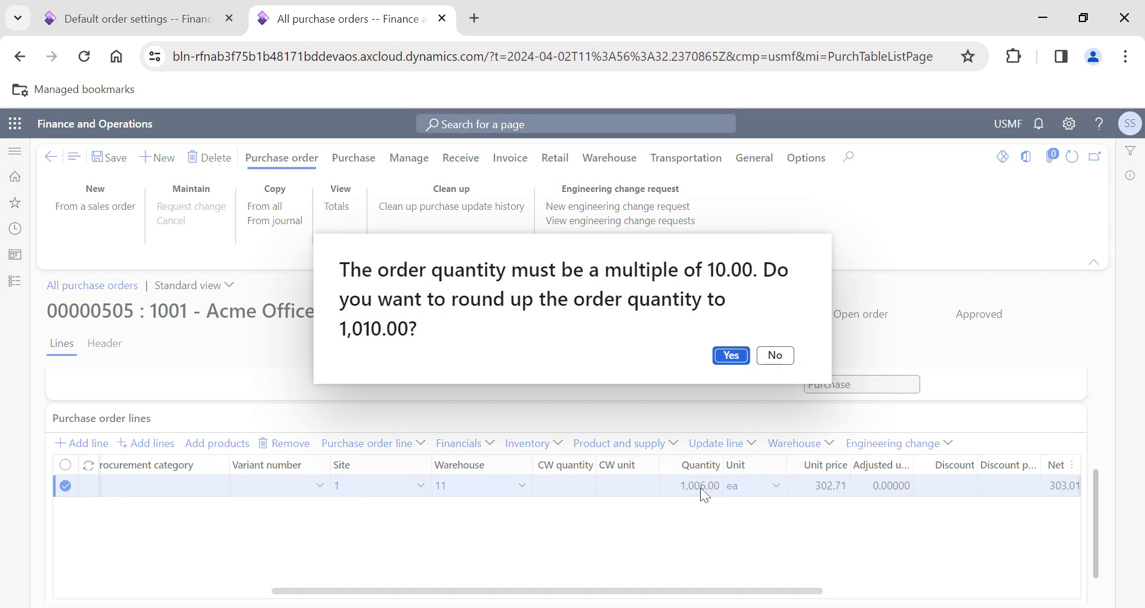
left_click(774, 355)
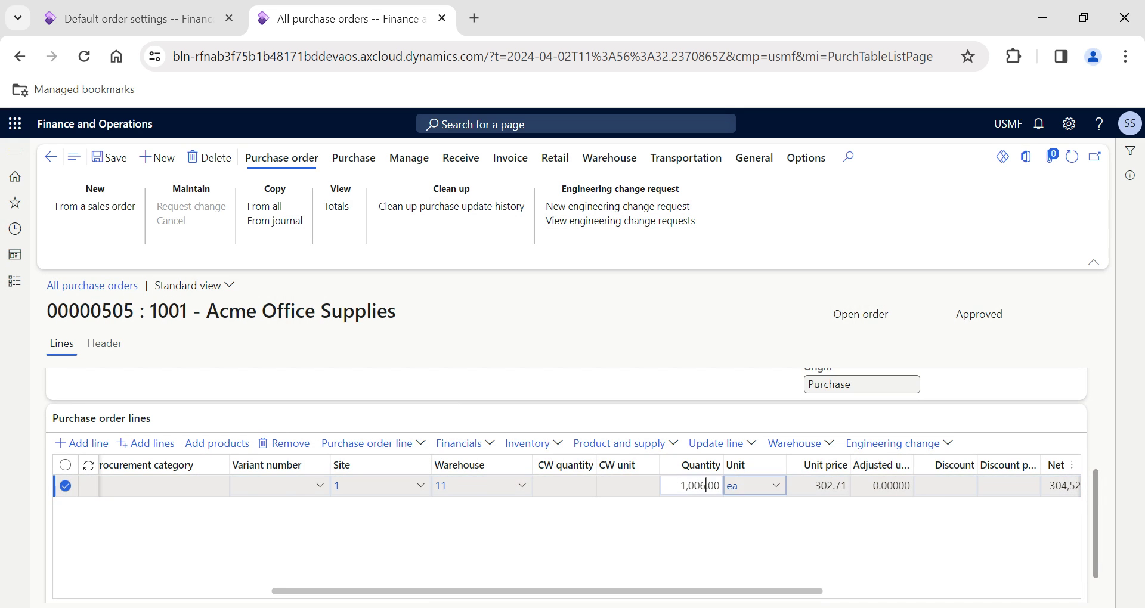
Try 1,009 then 1,011, declining each maximum and multiple prompt to keep 1,011.00
key("BackSpace")
type("9")
key("Tab")
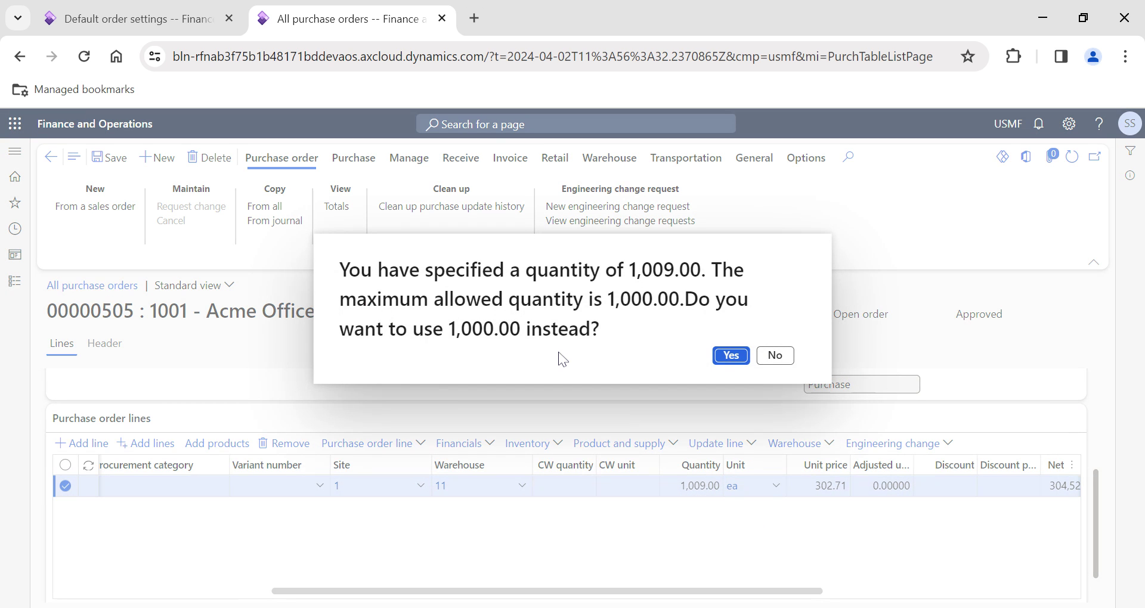
left_click(774, 355)
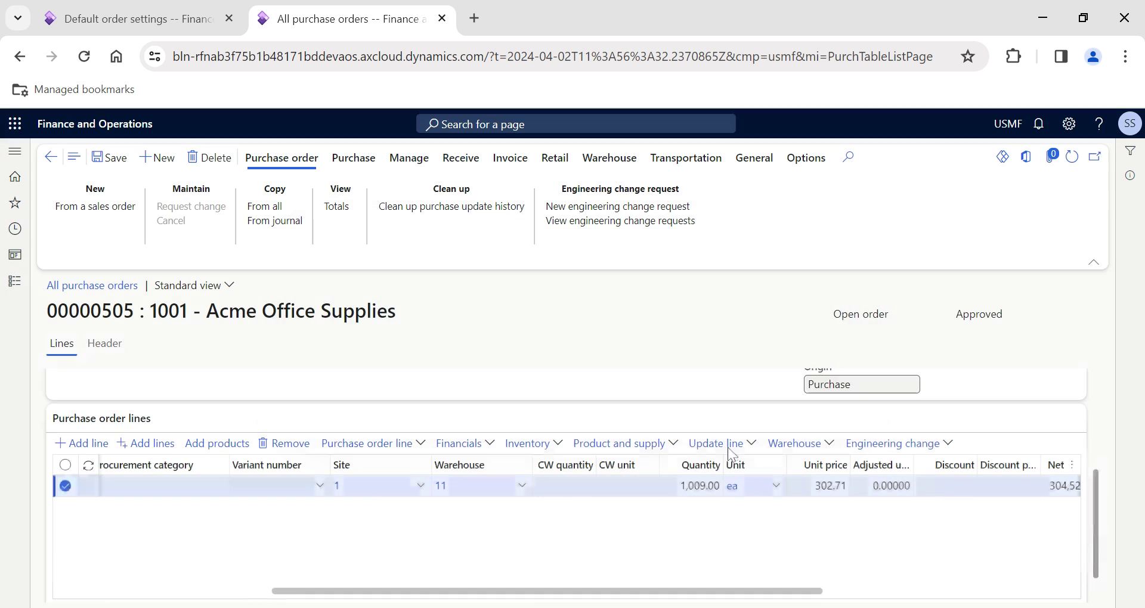
left_click(774, 356)
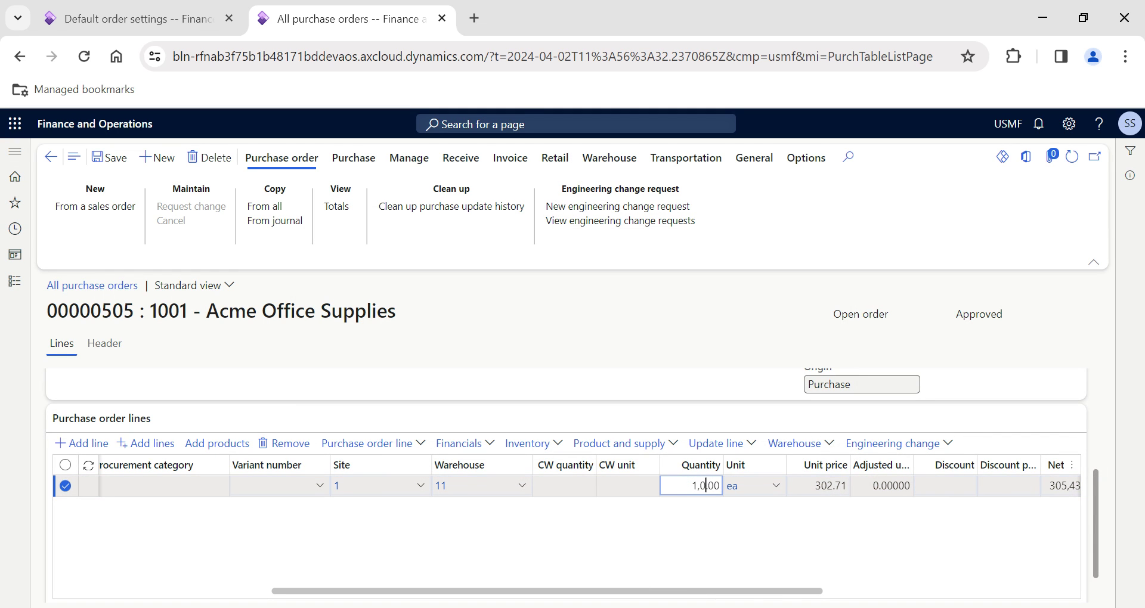
key("Tab")
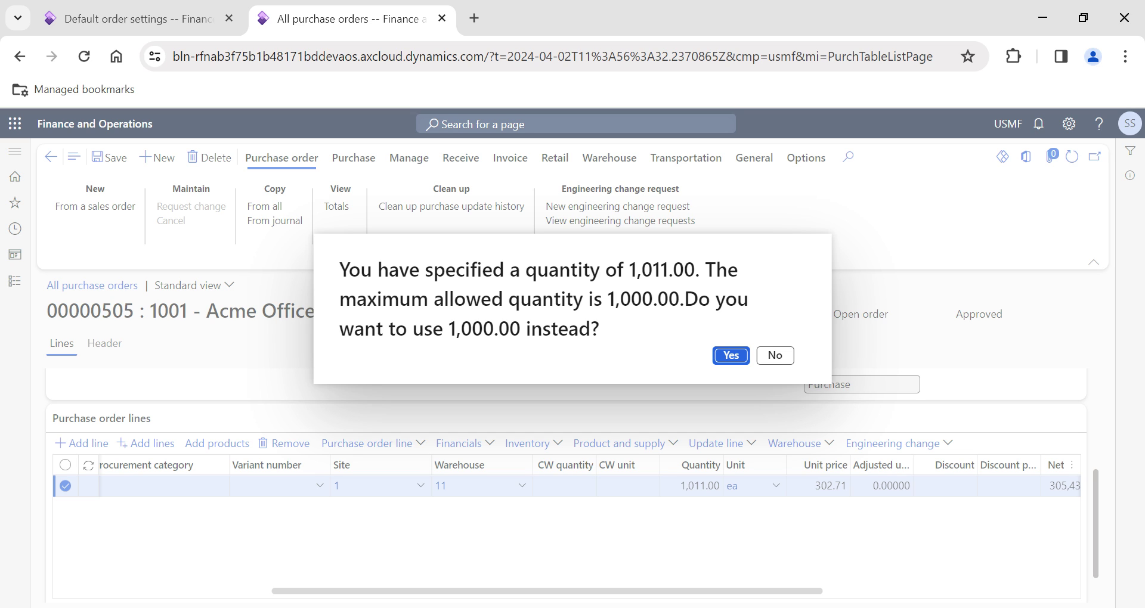
left_click(775, 355)
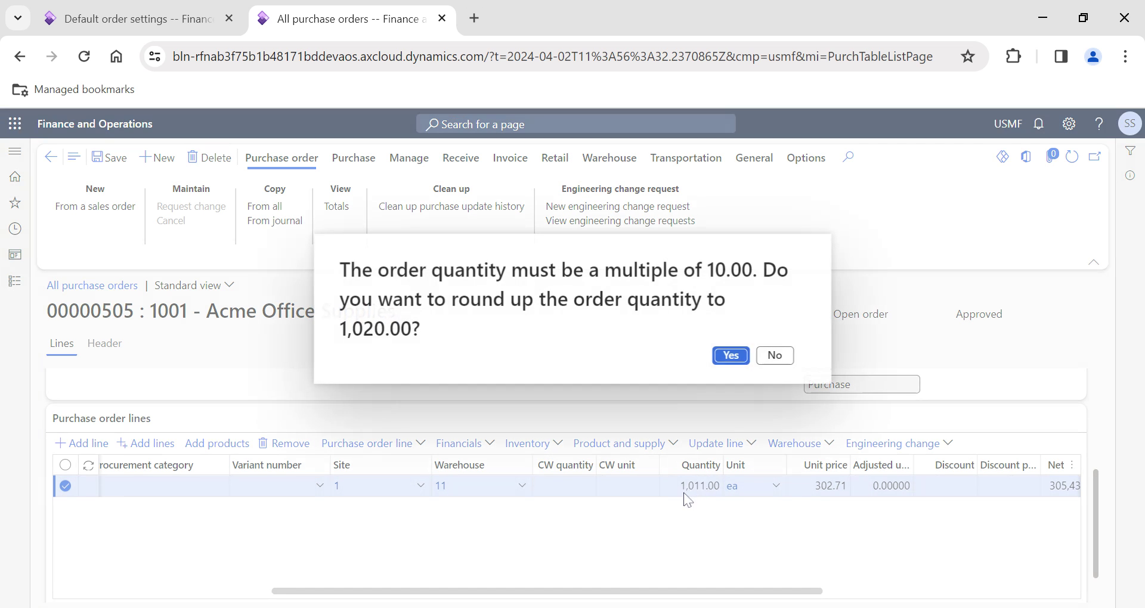
left_click(775, 355)
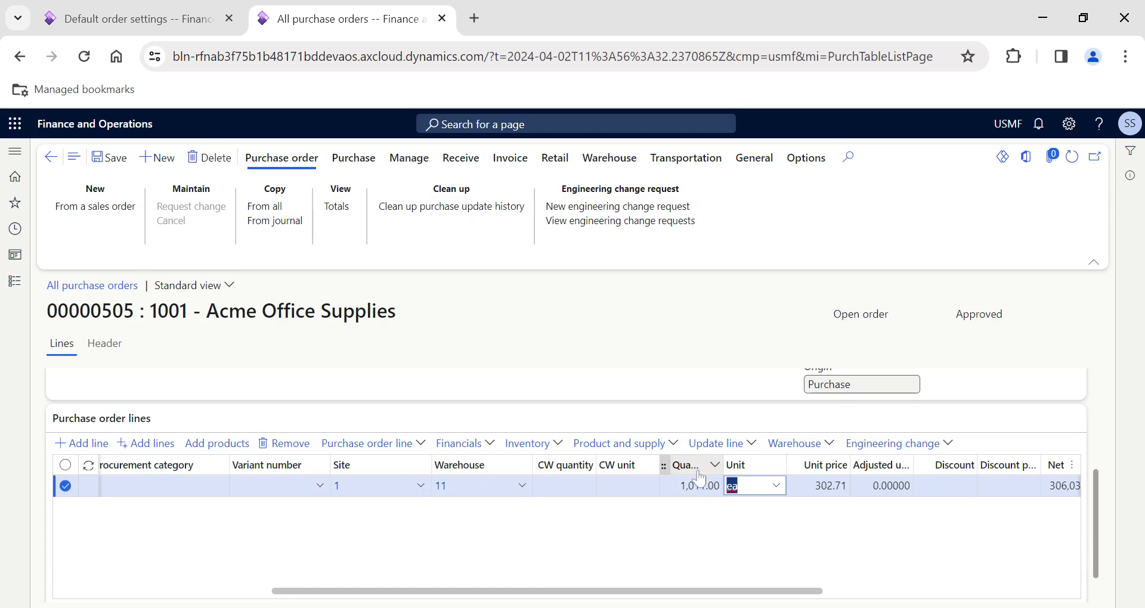
left_click(692, 486)
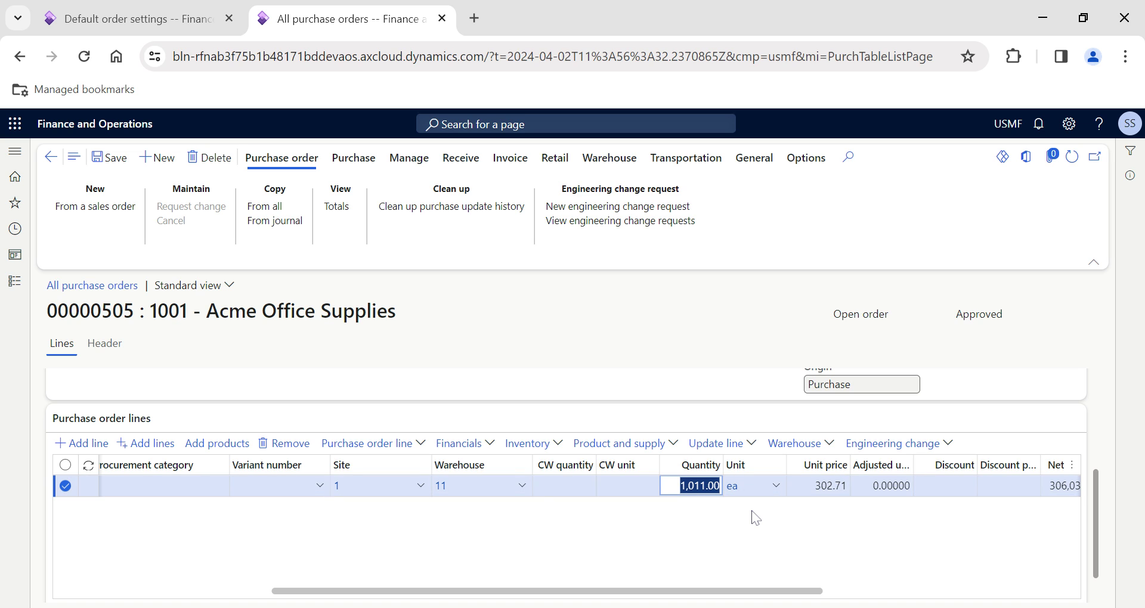
Enter quantity 554 and decline rounding it up to 560.00
left_click(136, 11)
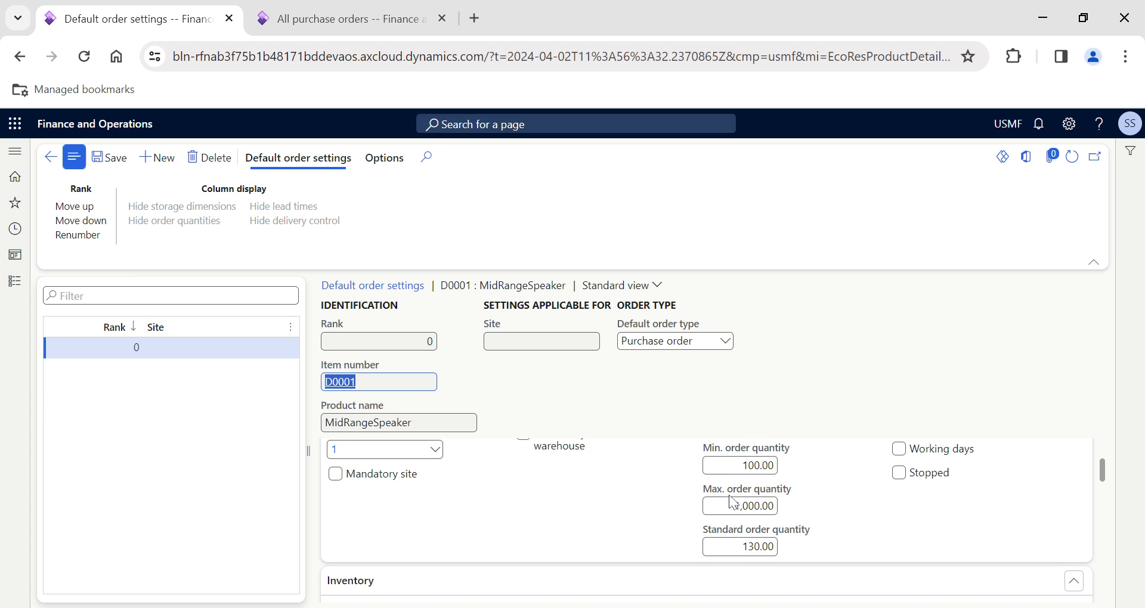
scroll(732, 502, "up", 1)
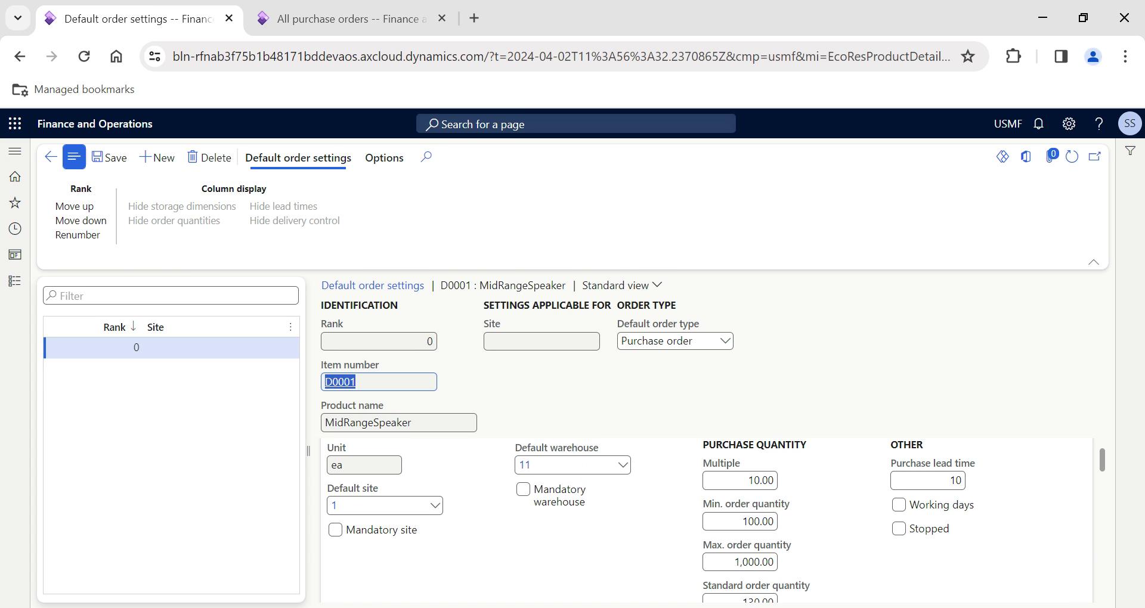
left_click(362, 9)
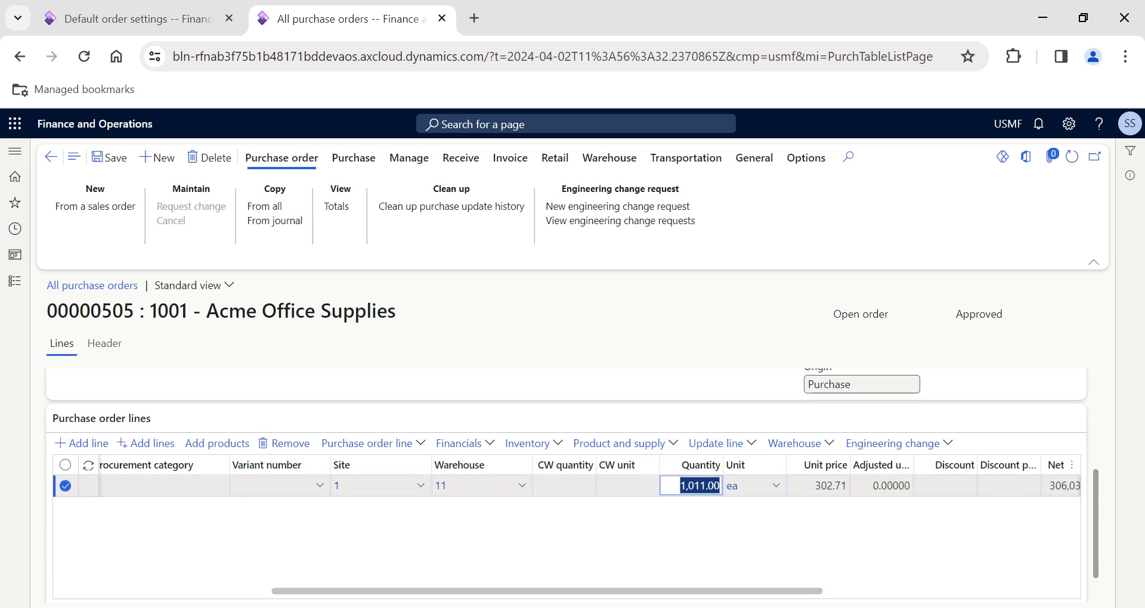
type("55")
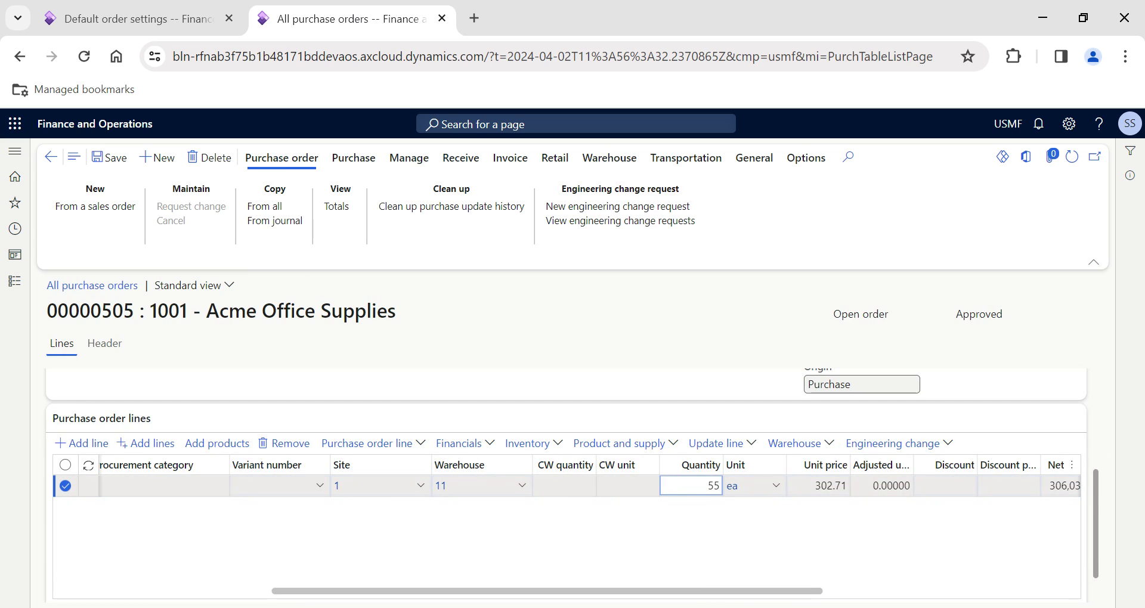
type("4")
key("Tab")
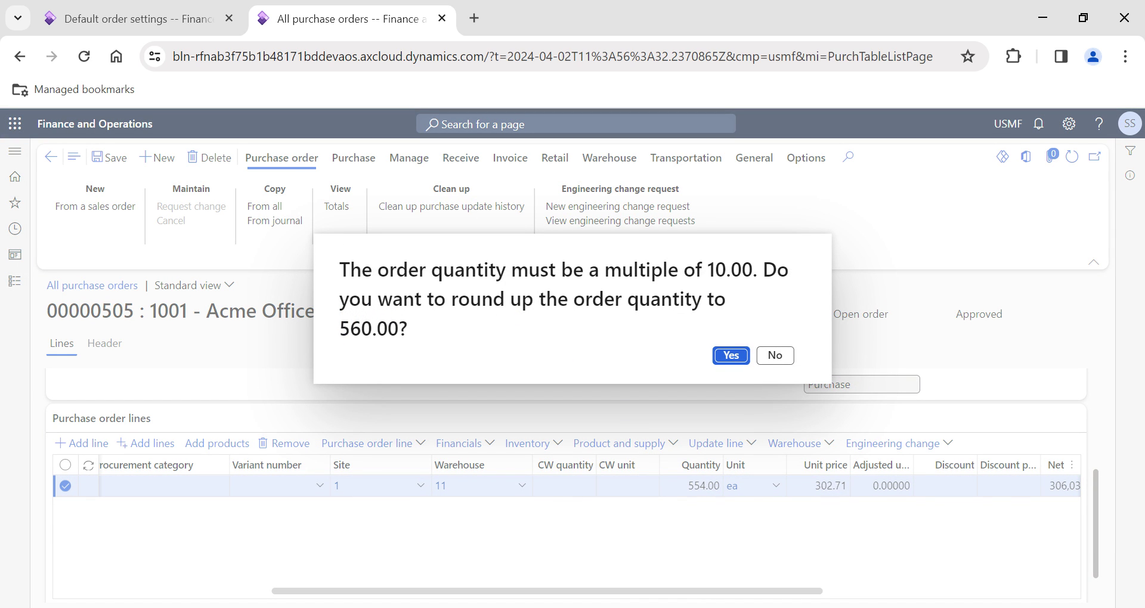
left_click(774, 355)
Enter 551, decline rounding to 560.00, then set the quantity to 550
left_click(705, 485)
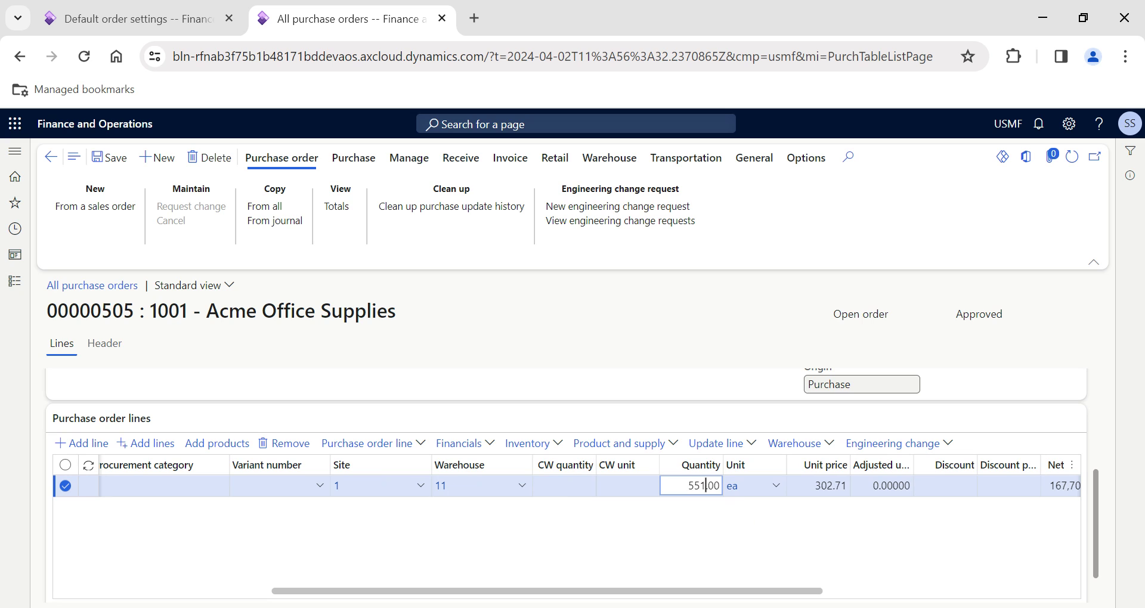
key("Tab")
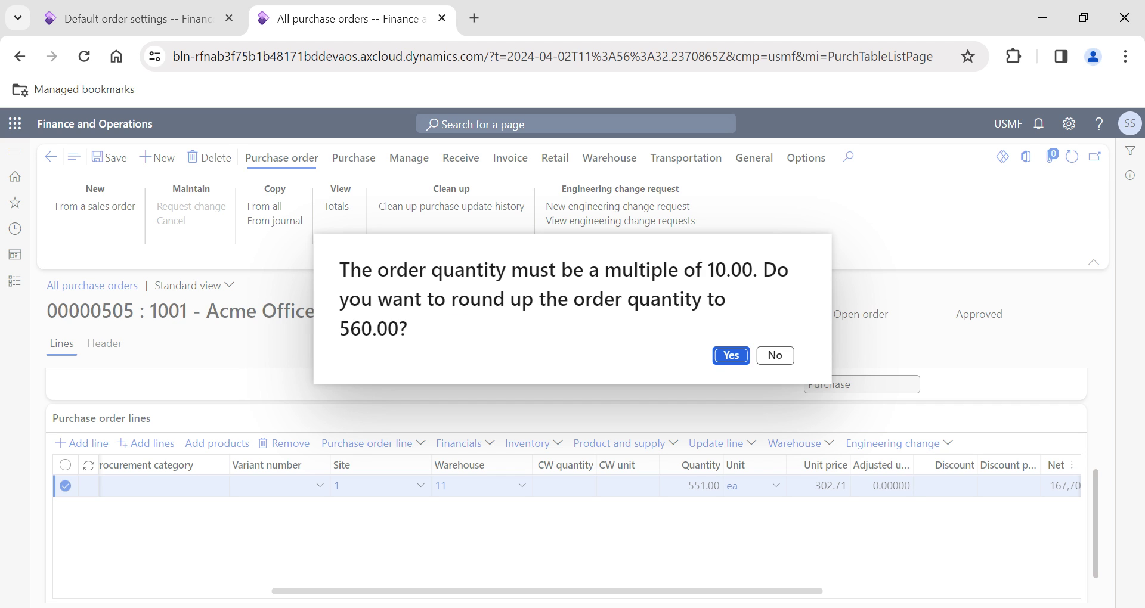
left_click(774, 355)
left_click(705, 485)
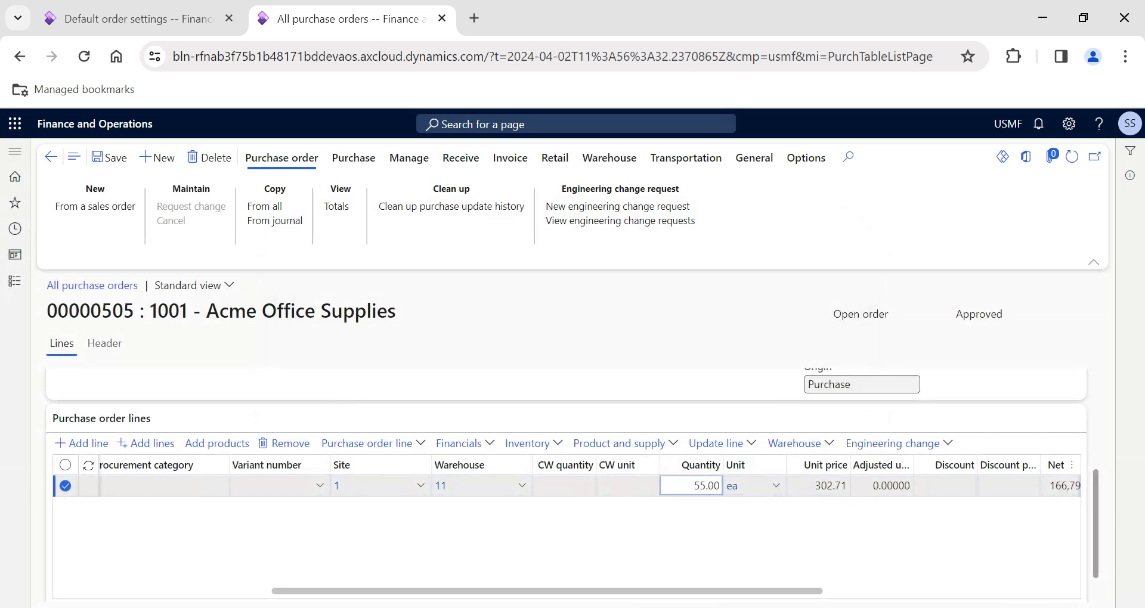
type("0")
key("Tab")
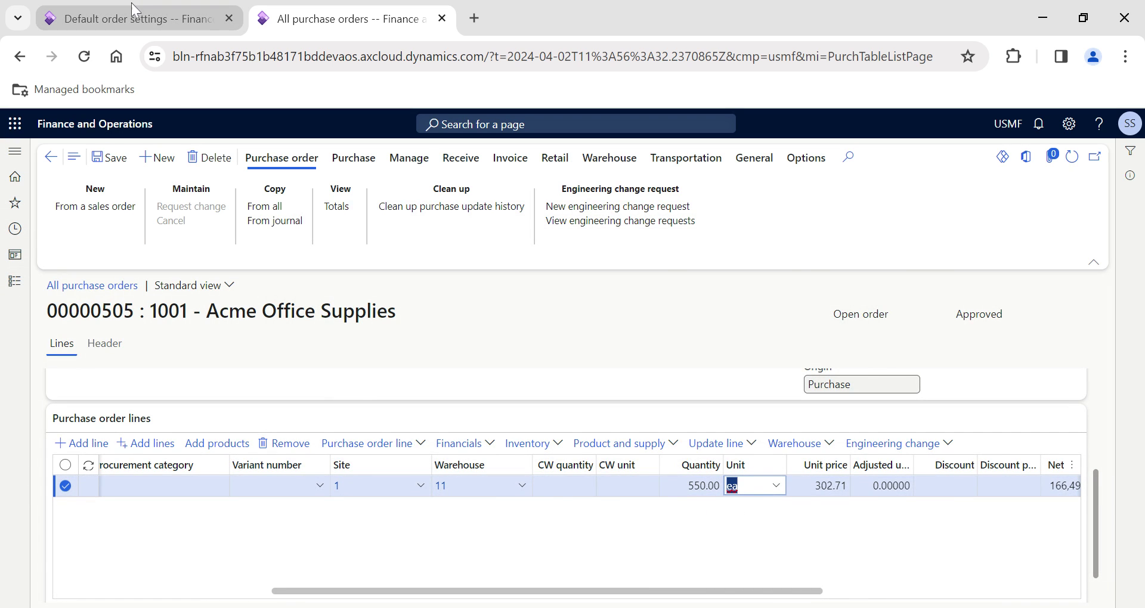
Review D0001's default order settings against the 550.00 line quantity
left_click(131, 12)
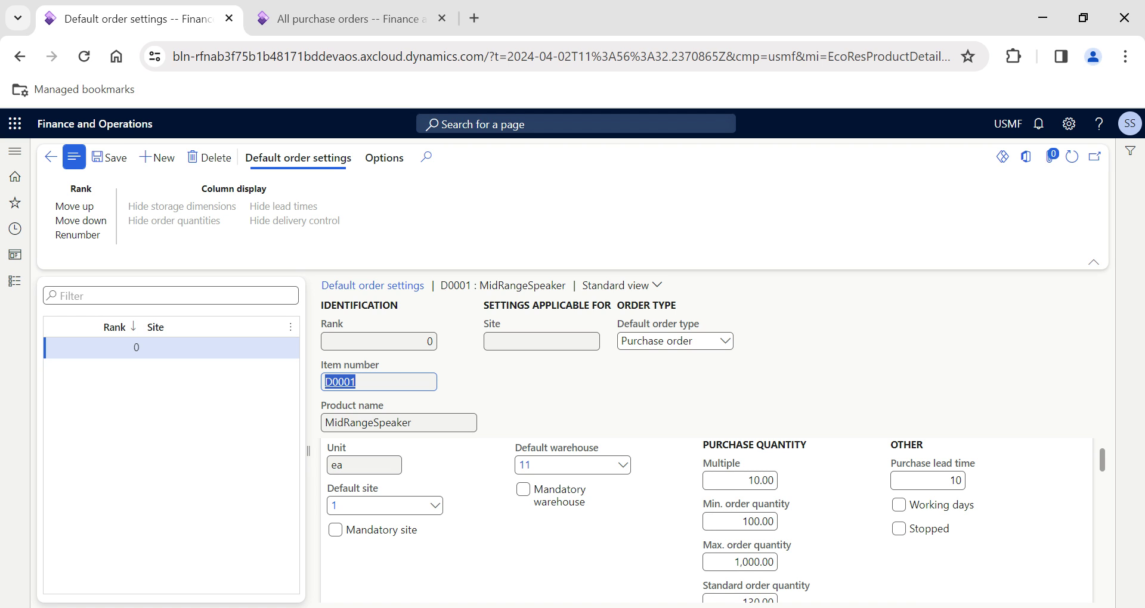
scroll(755, 475, "down", 1)
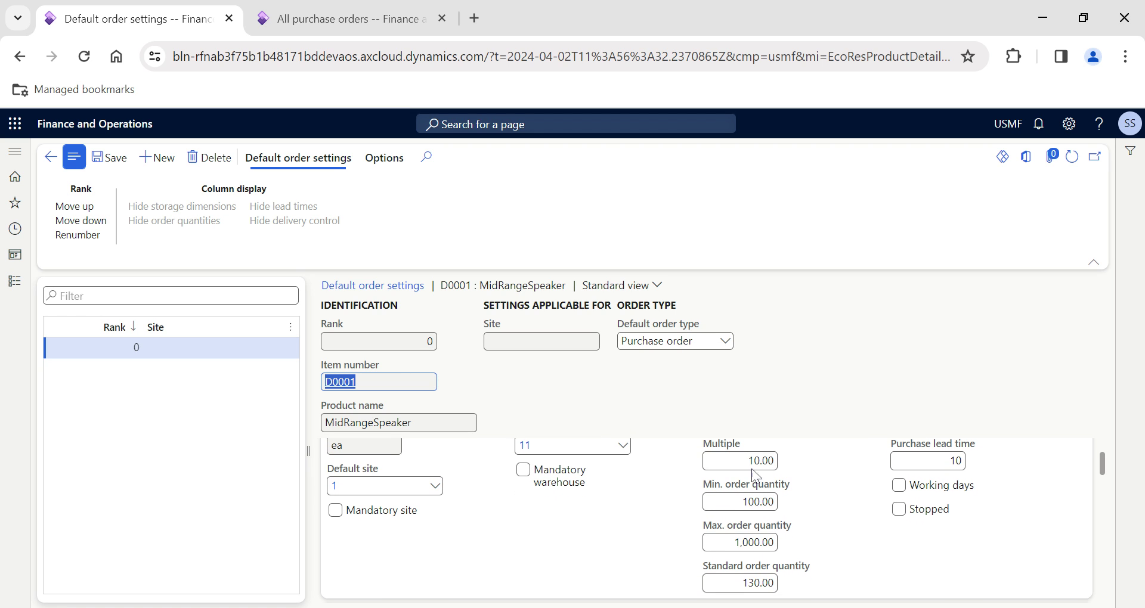
mouse_move(787, 536)
scroll(646, 558, "up", 1)
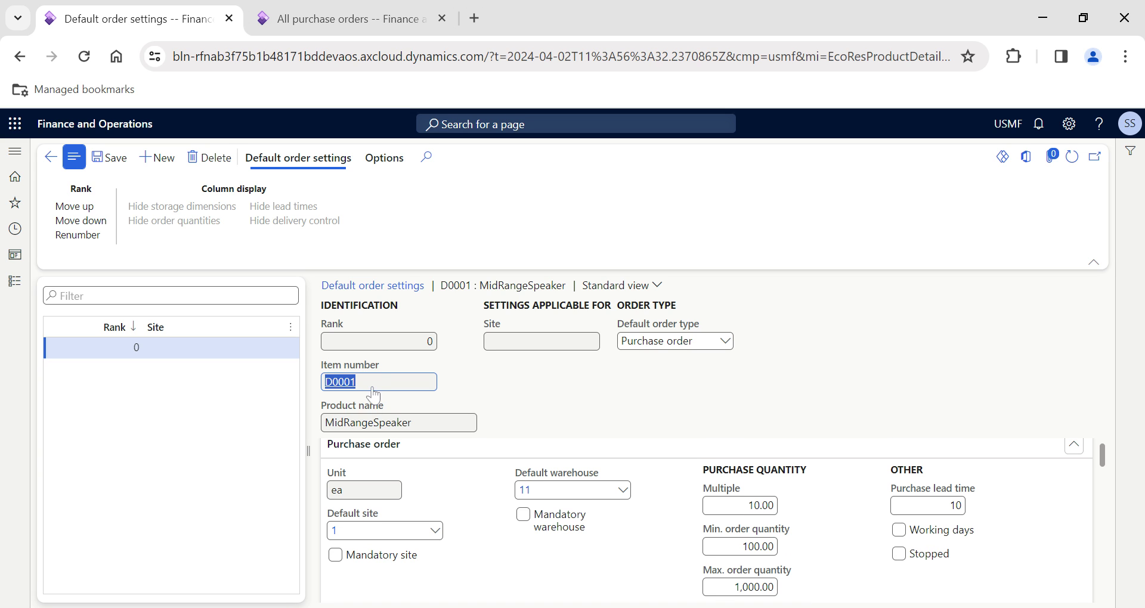
left_click(346, 19)
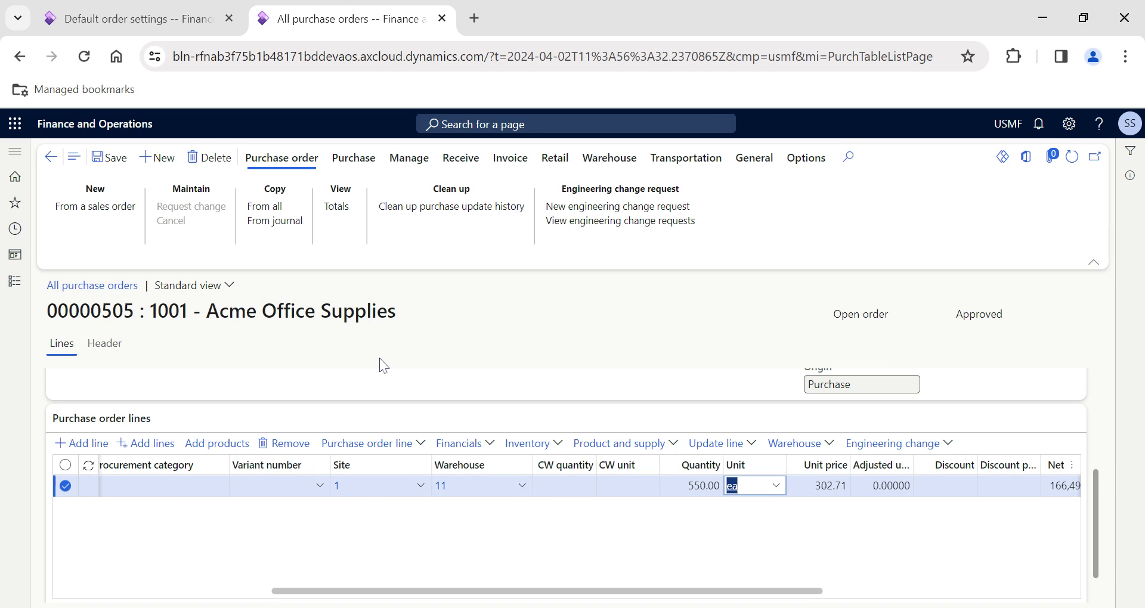
Go back to D0001's released product details, then return to purchase order 00000505
left_click(121, 8)
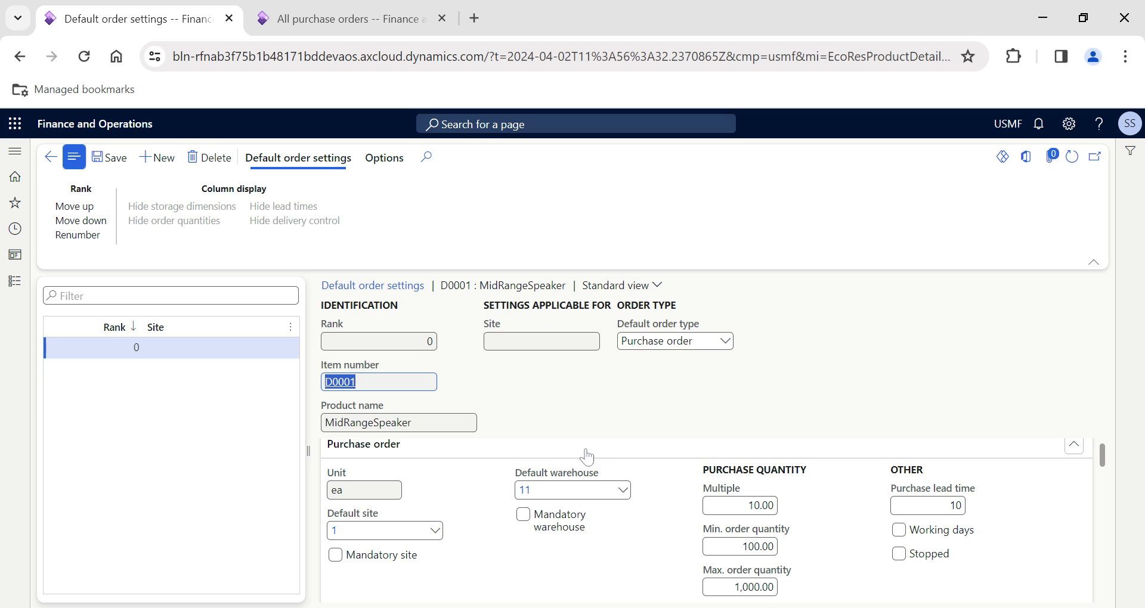
left_click(51, 157)
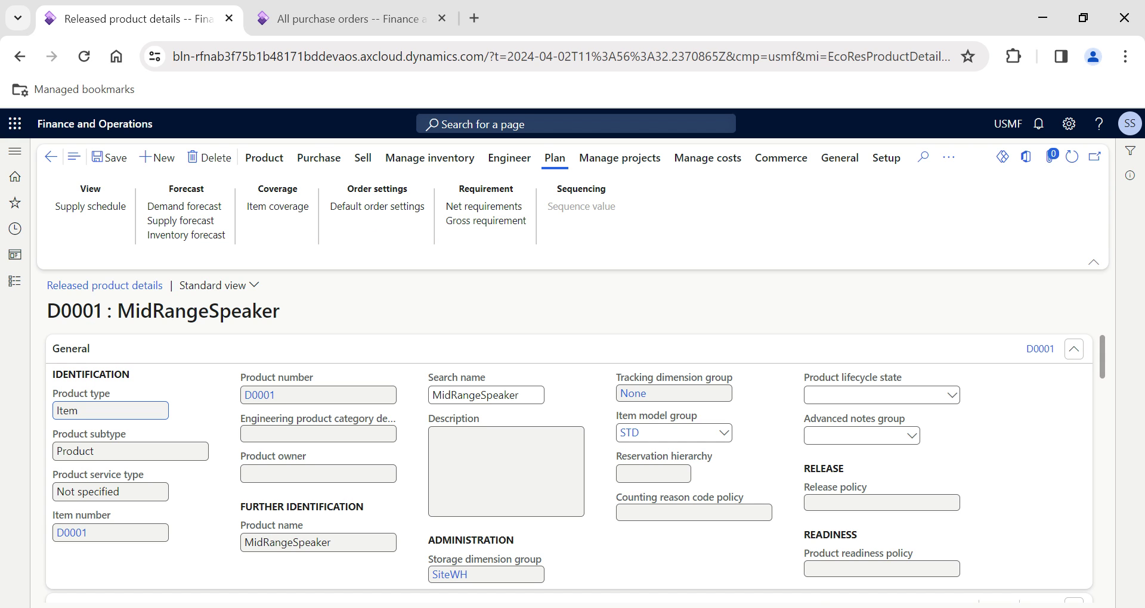
left_click(368, 19)
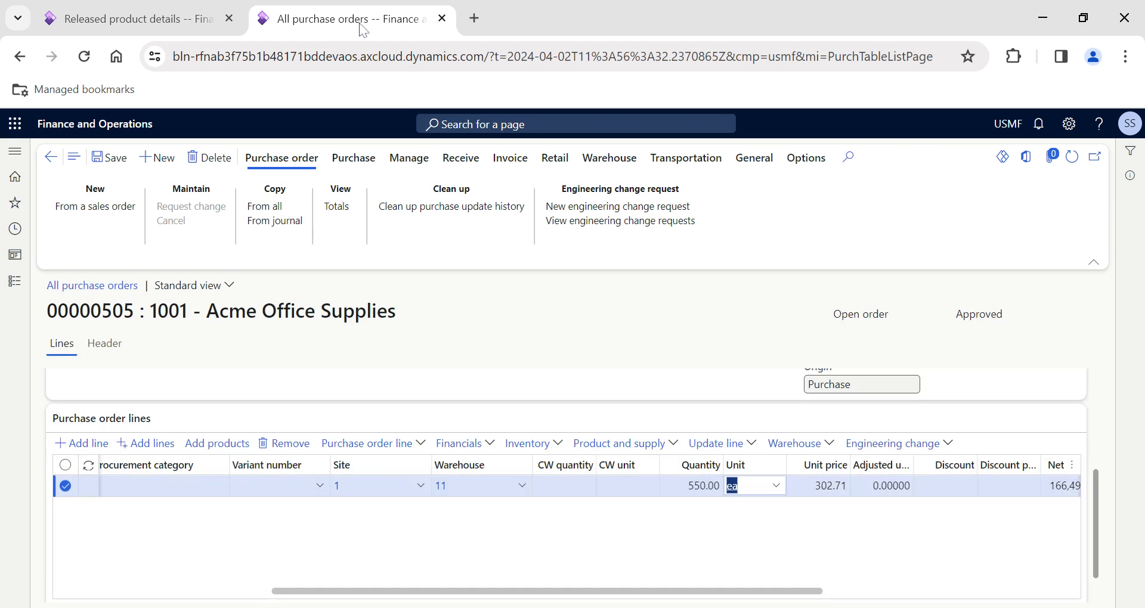
Change the D0001 line quantity from 550 to 1,000
left_click(688, 485)
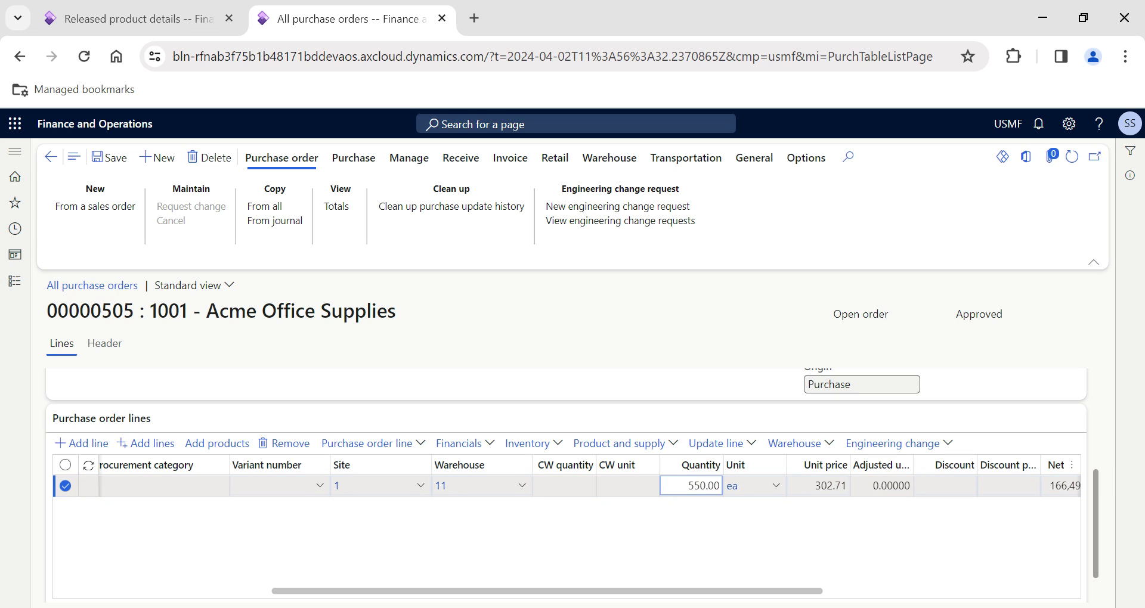
key("Delete")
key("Delete")
type("100")
key("Tab")
Raise the quantity to 1,001, decline the maximum and multiple prompts, and go home
left_click(706, 485)
left_click(769, 516)
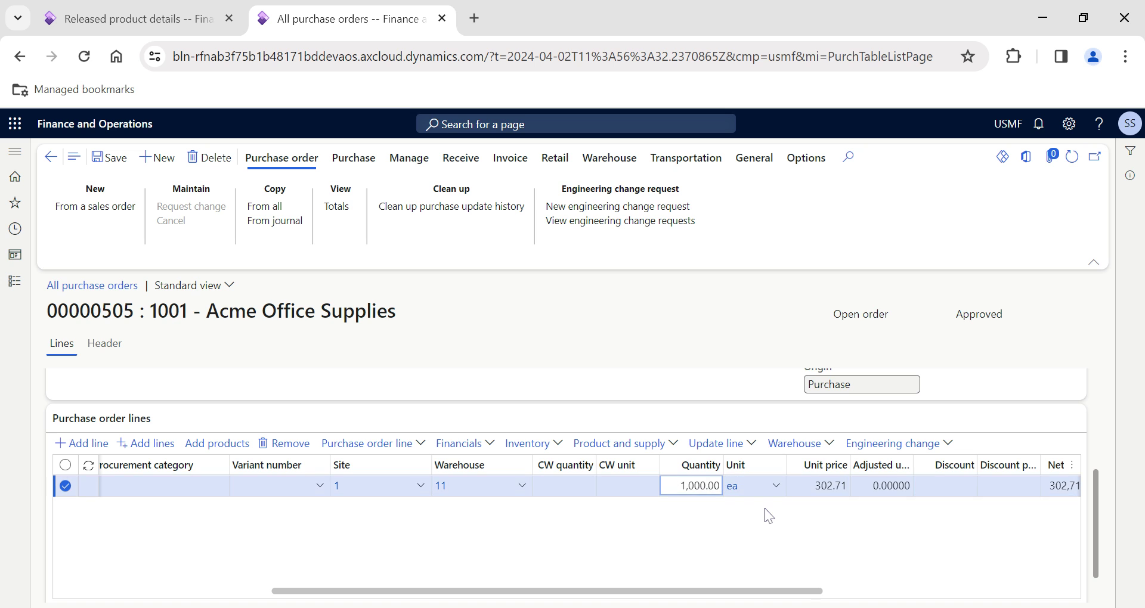
type("1")
key("Tab")
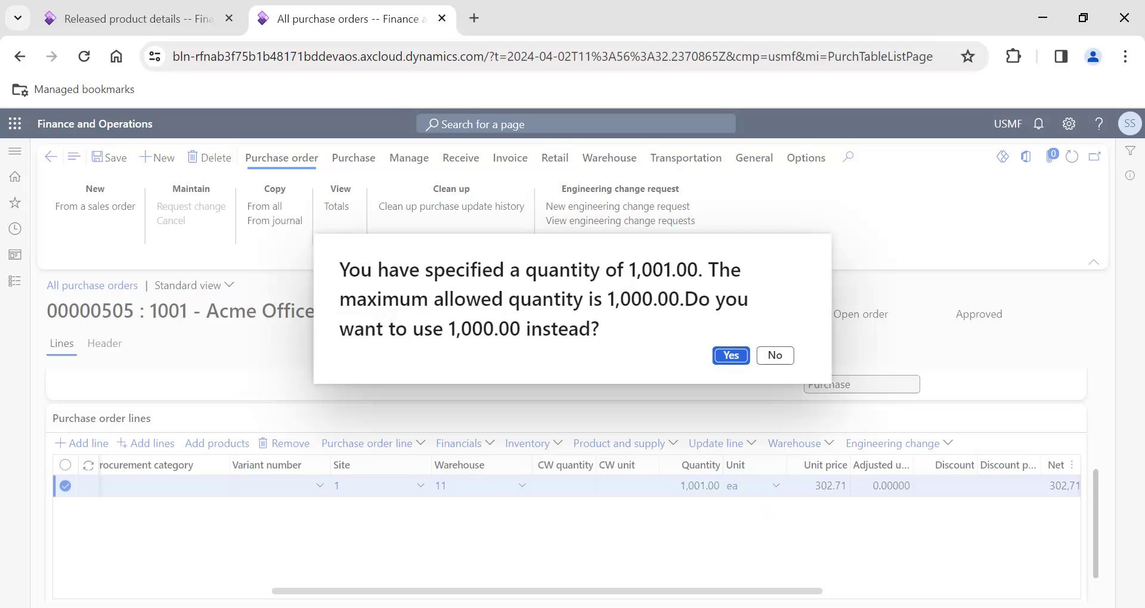
left_click(774, 356)
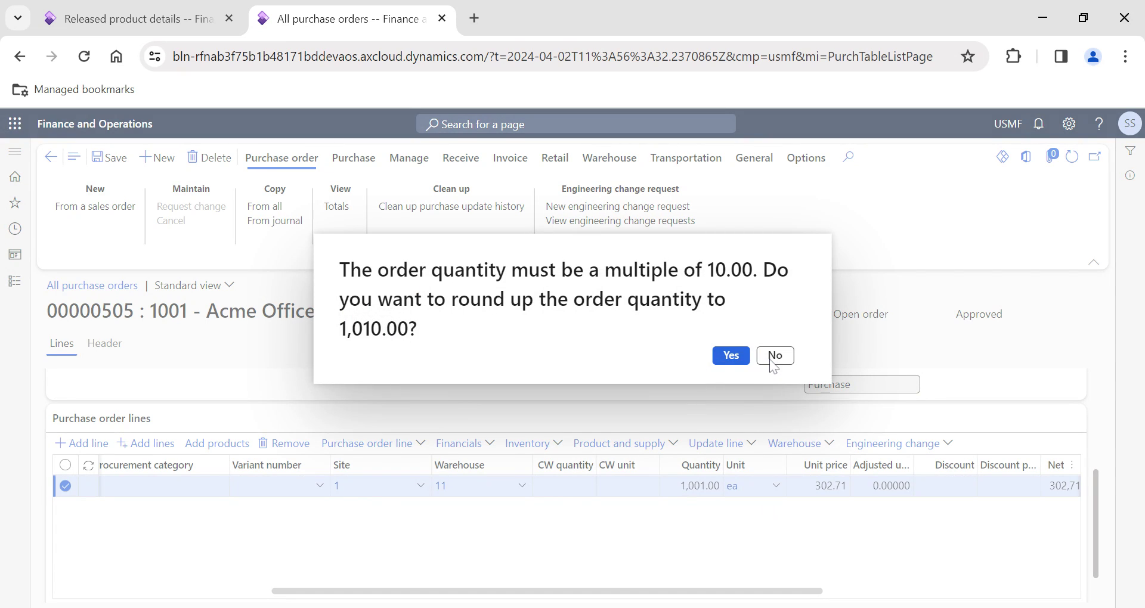
left_click(775, 356)
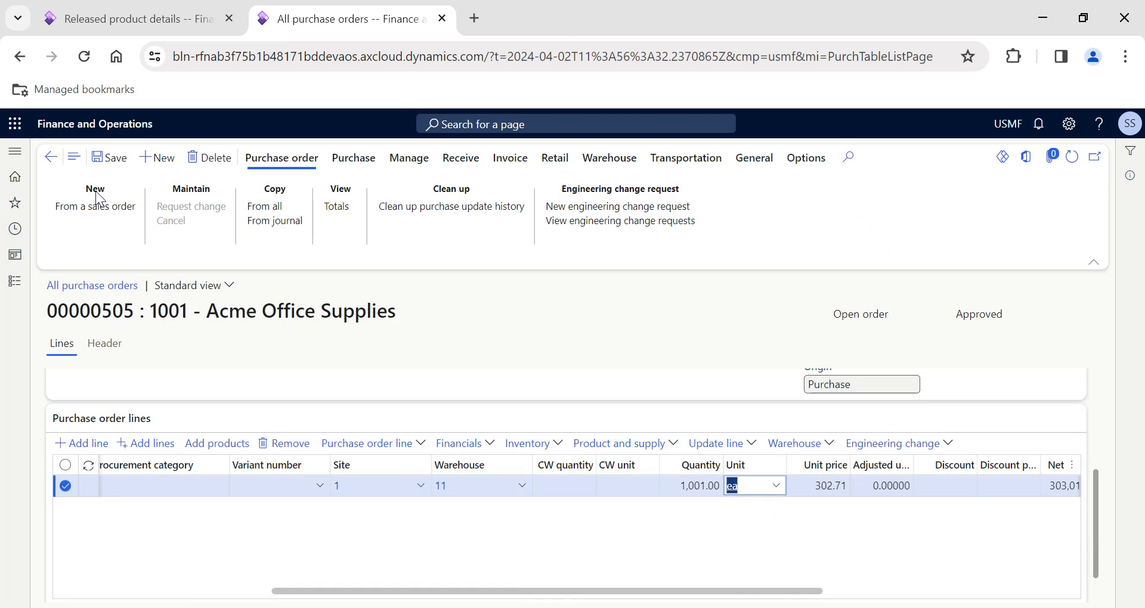
left_click(79, 125)
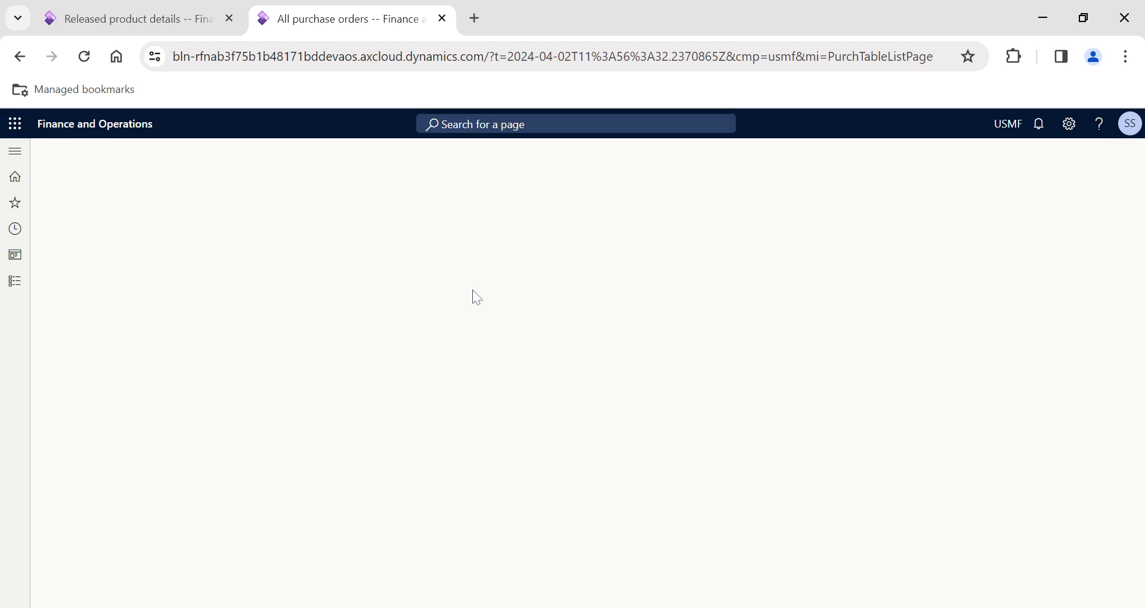